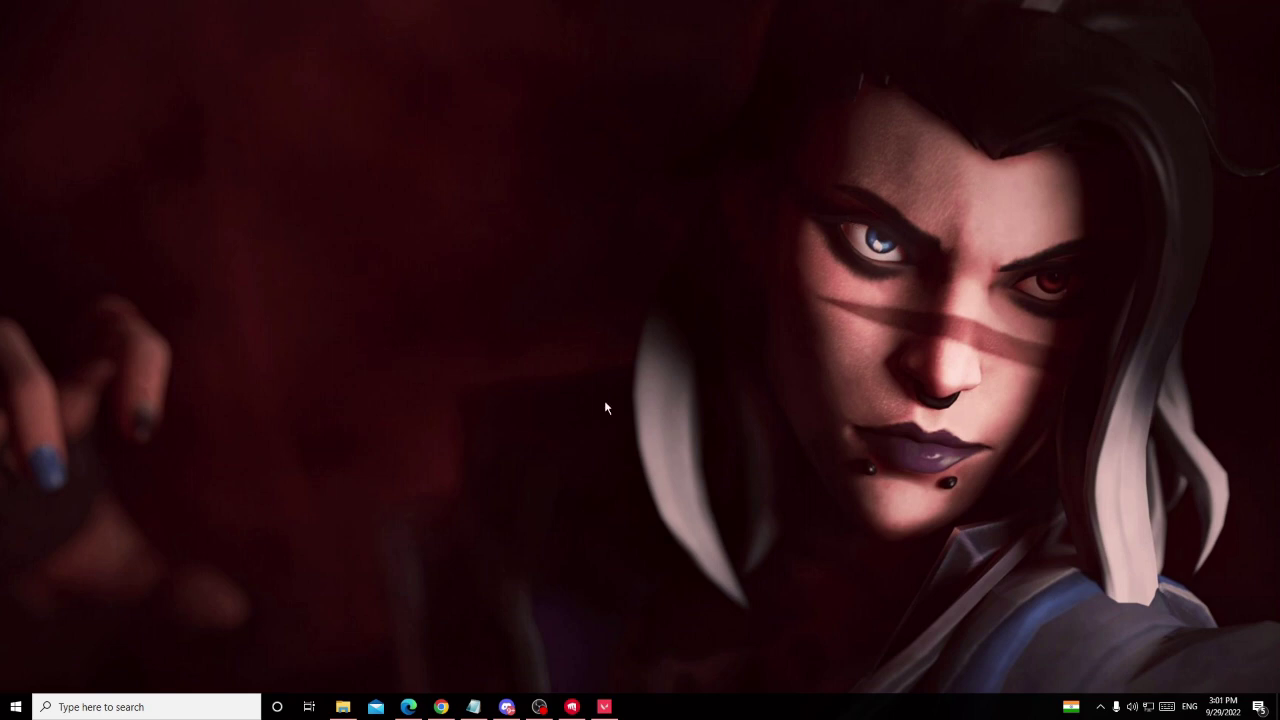
Step: Open Task Manager and examine the CPU and memory use of the running processes, including VALORANT, Google Chrome and Microsoft Edge
right_click(734, 709)
click(777, 637)
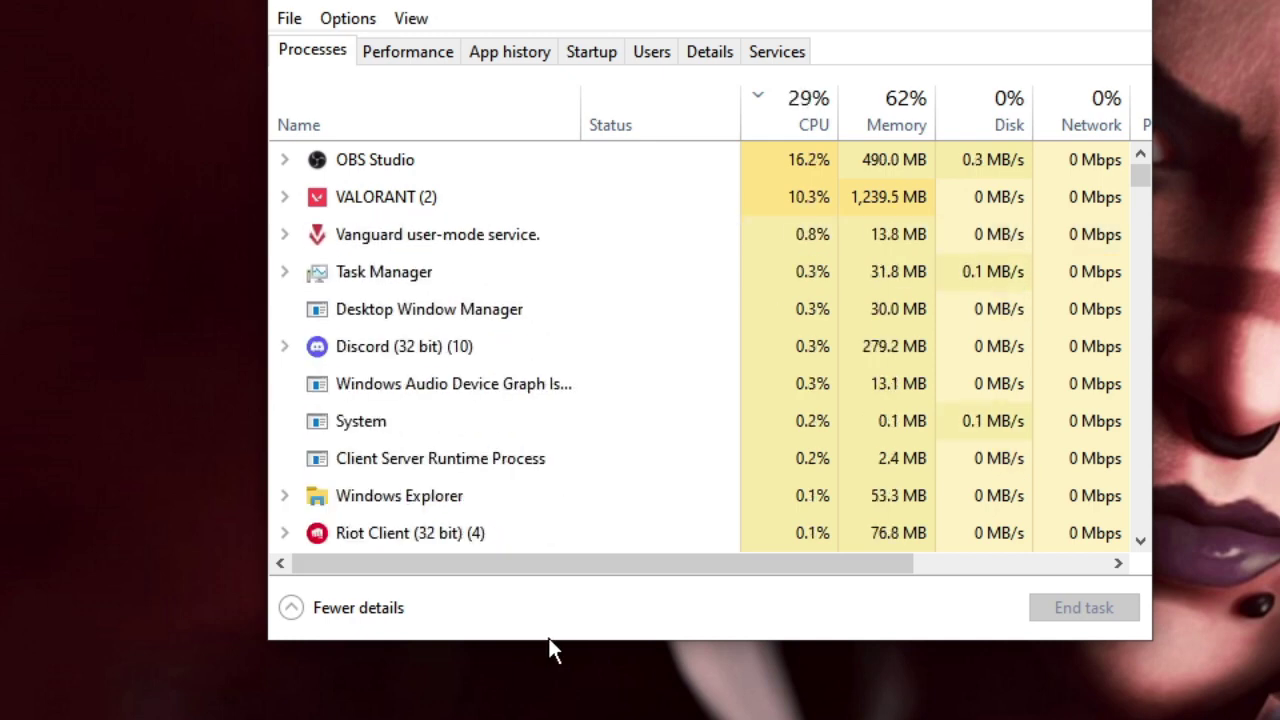
click(382, 208)
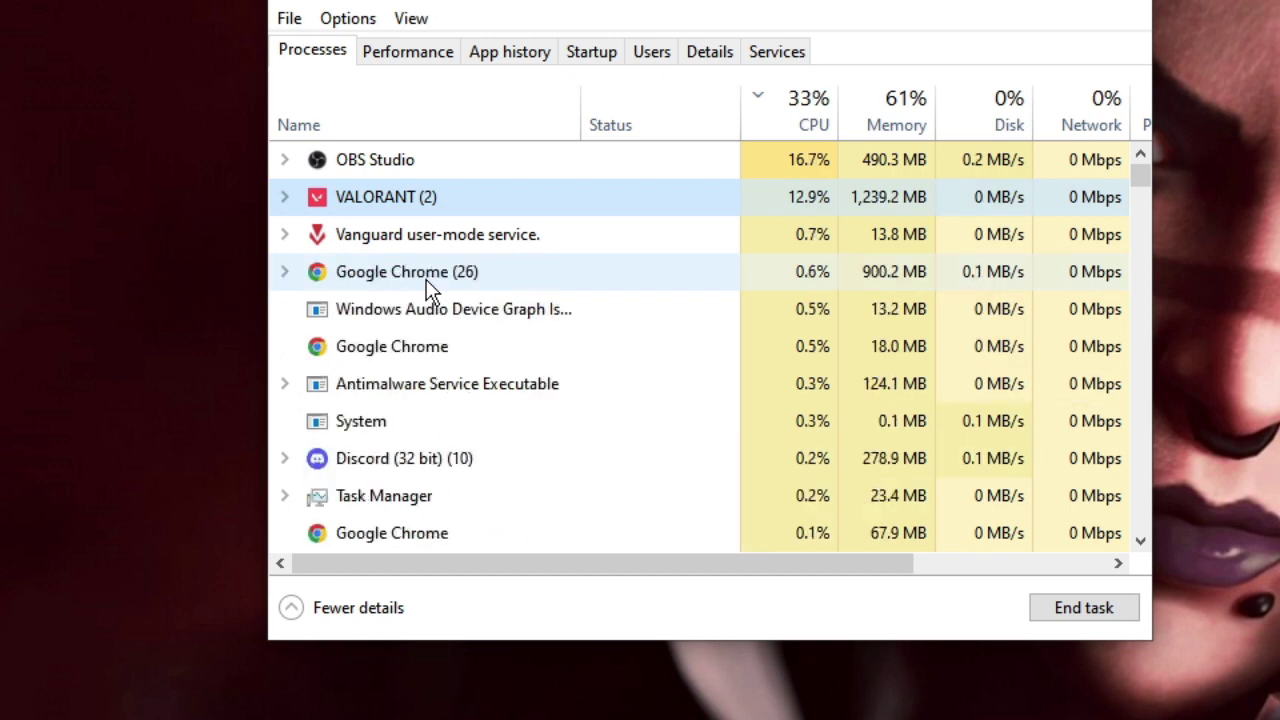
click(439, 272)
click(470, 250)
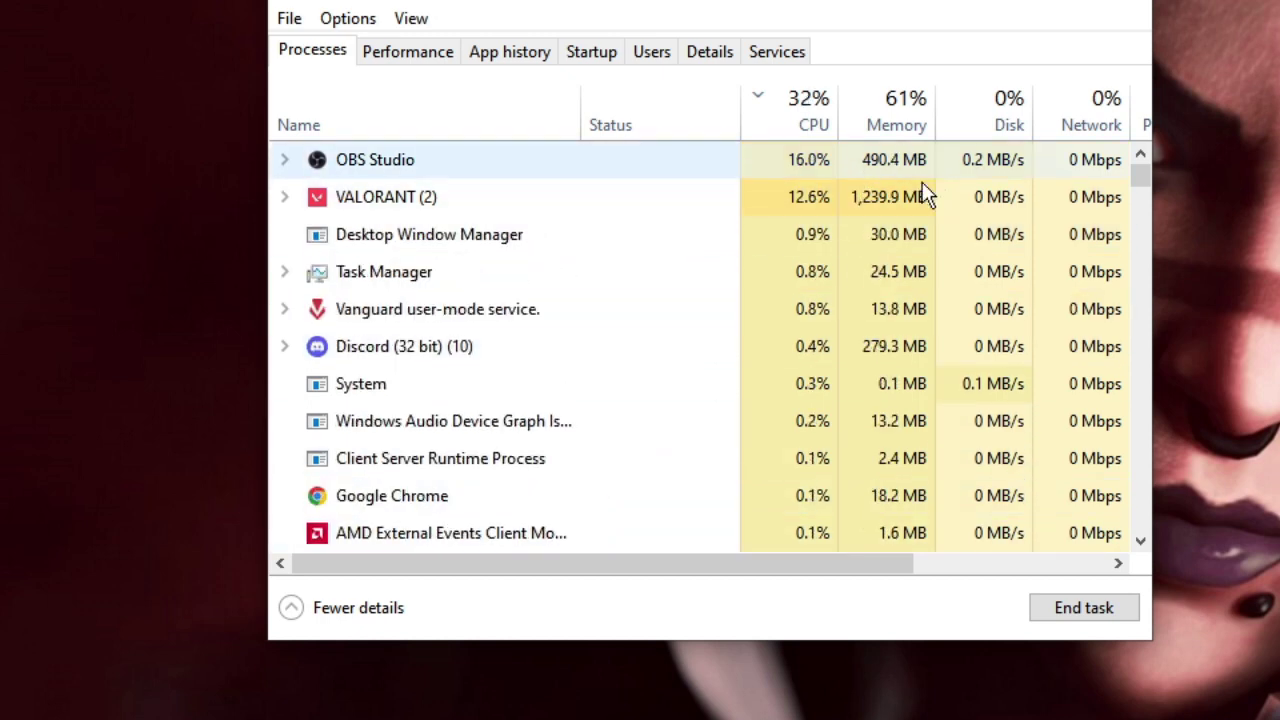
click(520, 256)
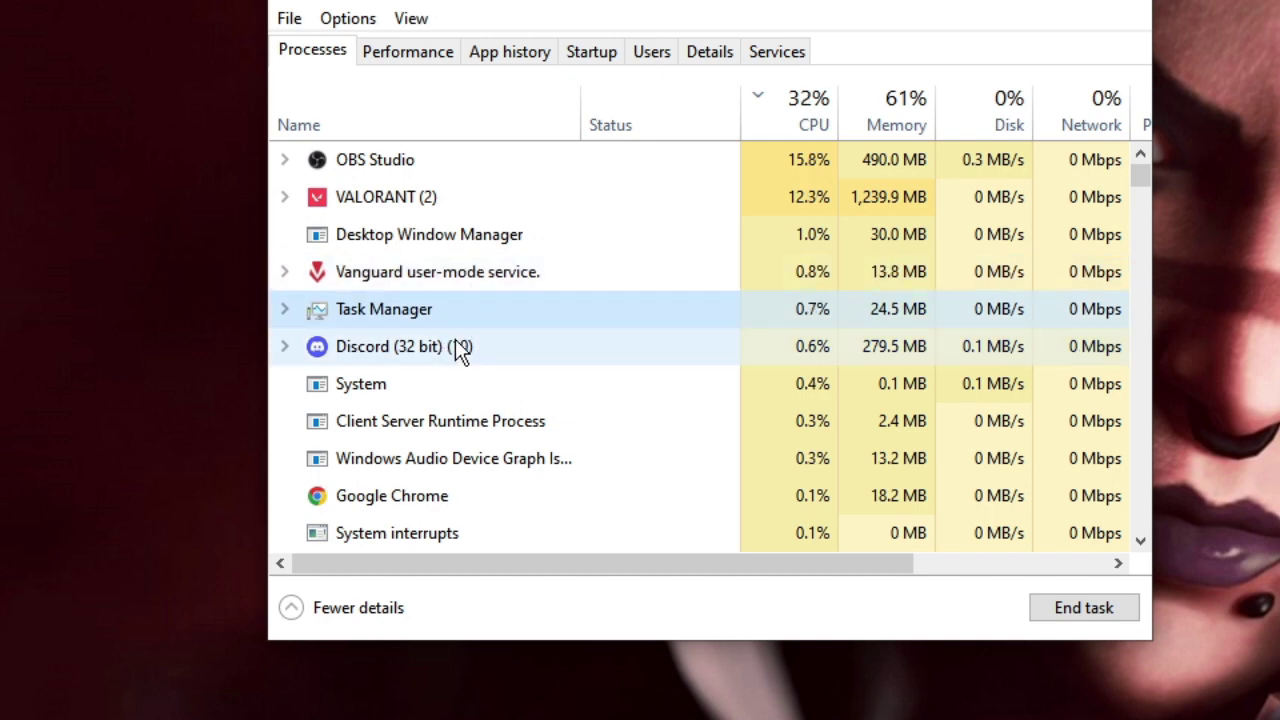
click(411, 497)
click(420, 395)
scroll(420, 398, down, 1)
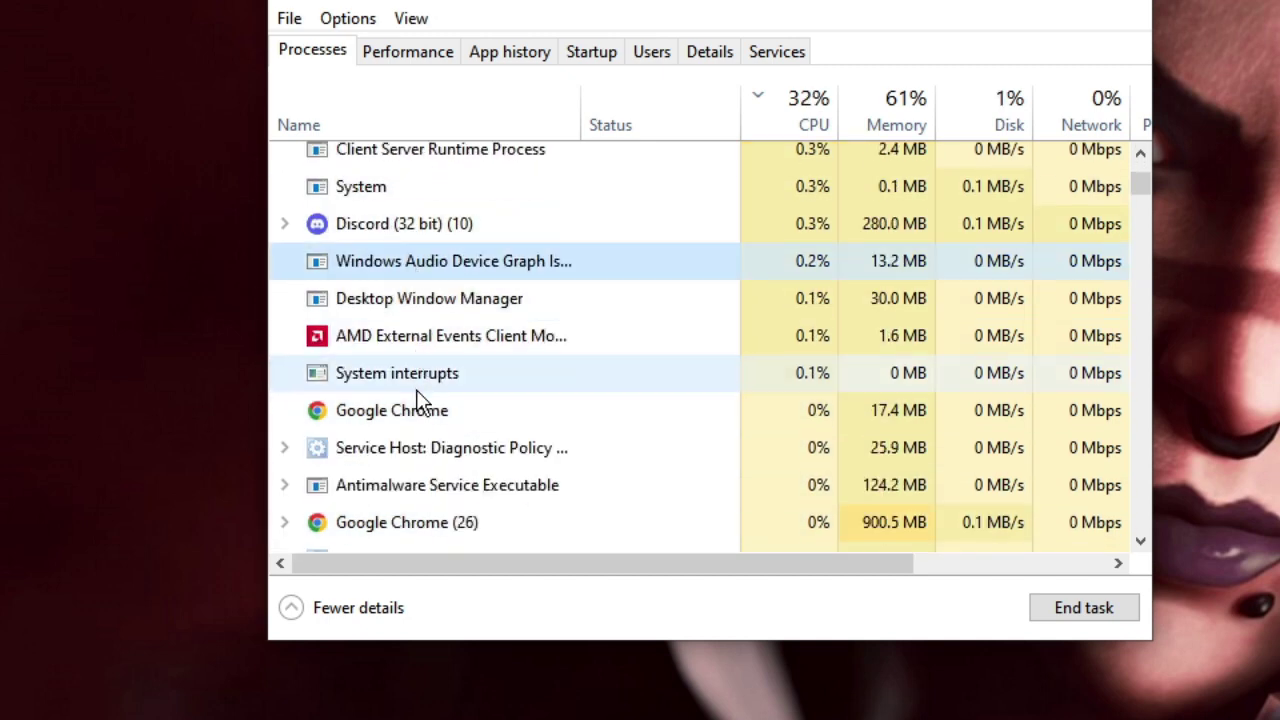
scroll(420, 398, down, 3)
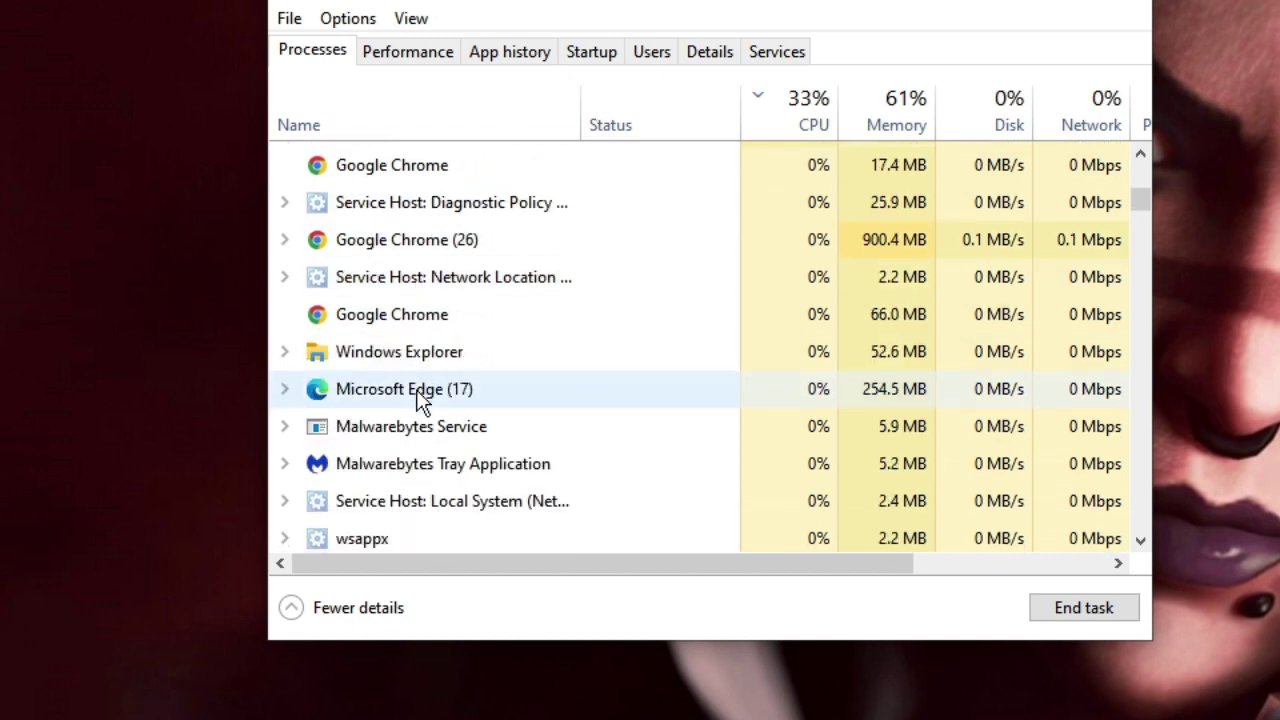
click(486, 352)
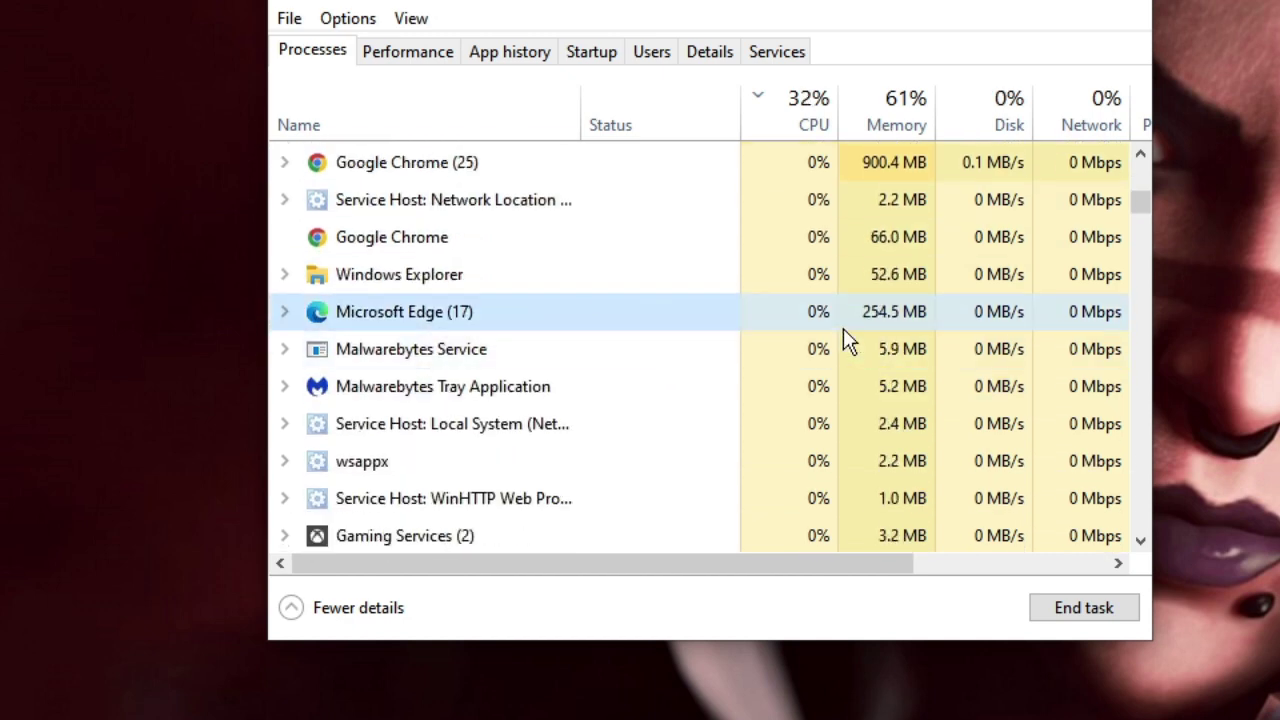
scroll(700, 360, down, 1)
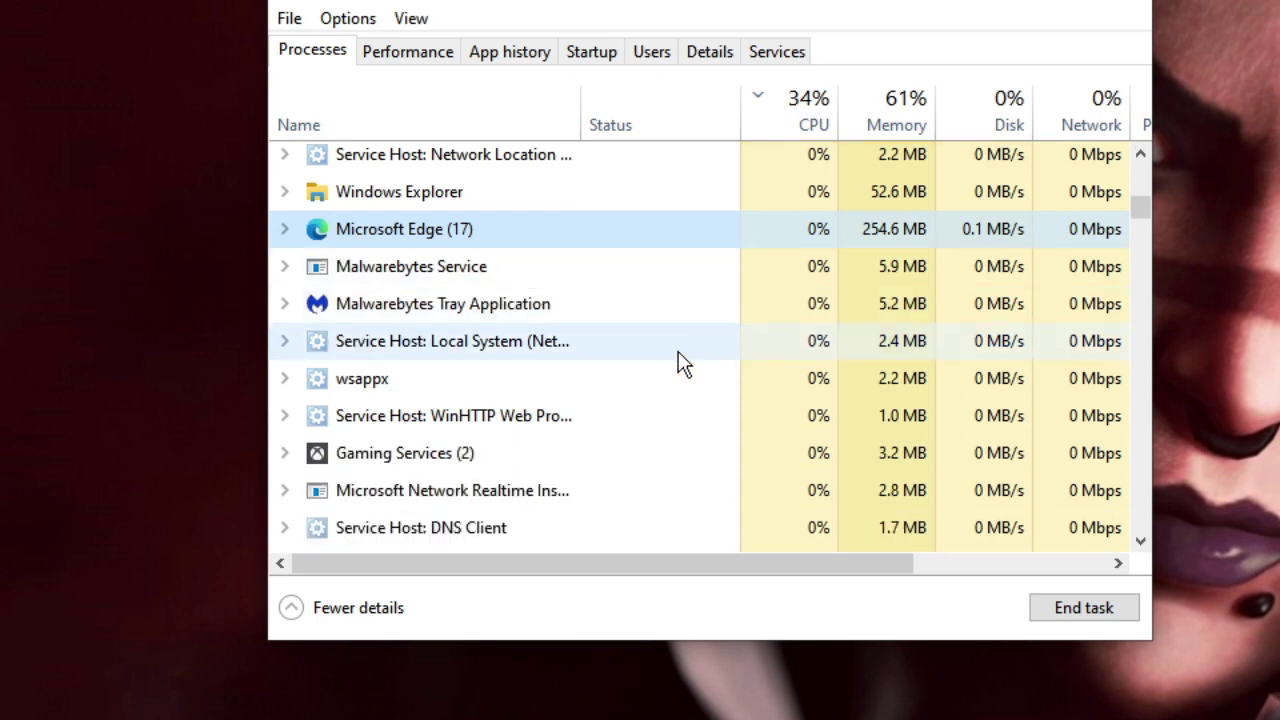
scroll(640, 362, down, 4)
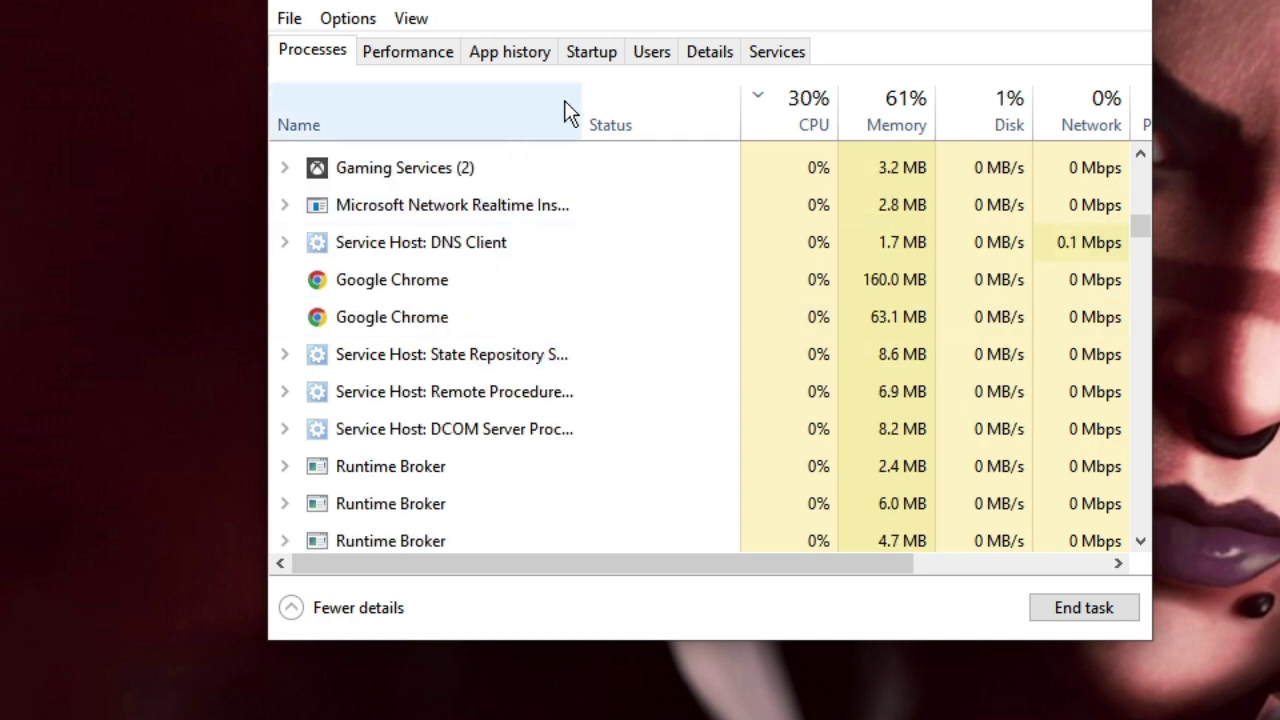
Step: Disable Lively Wallpaper and Microsoft Teams in Task Manager's list of startup apps
click(609, 61)
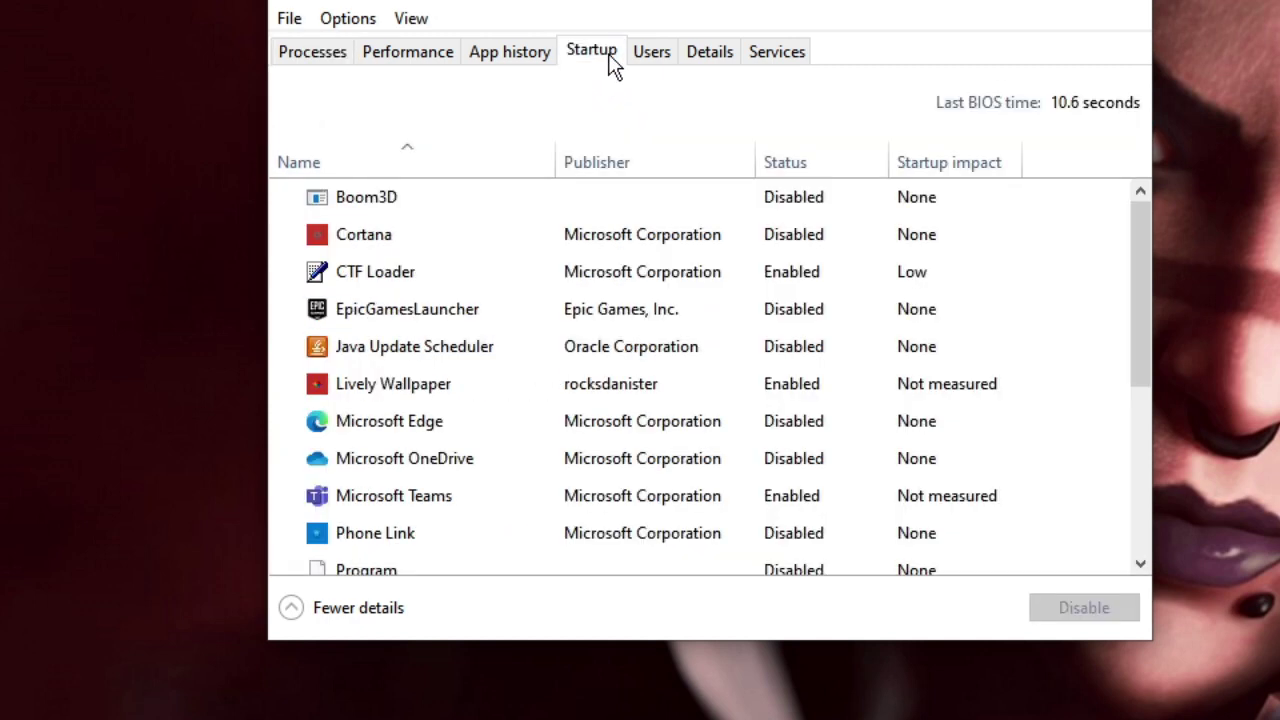
click(437, 245)
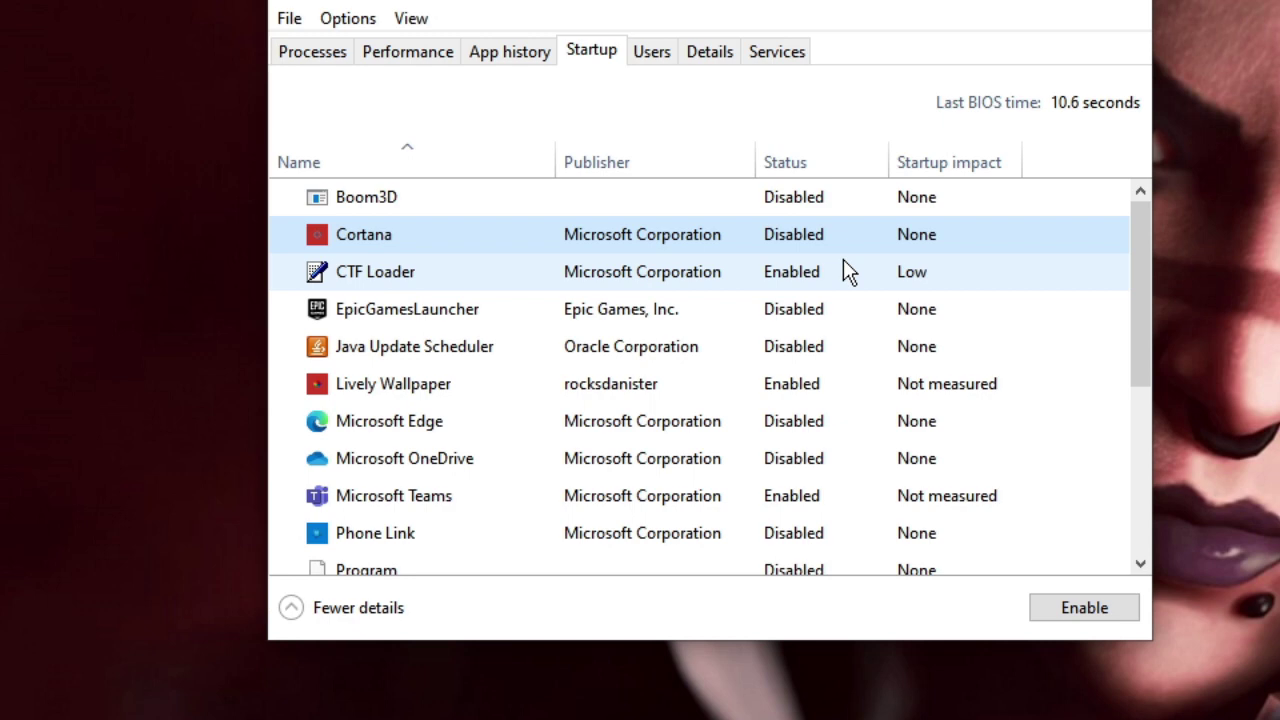
click(843, 262)
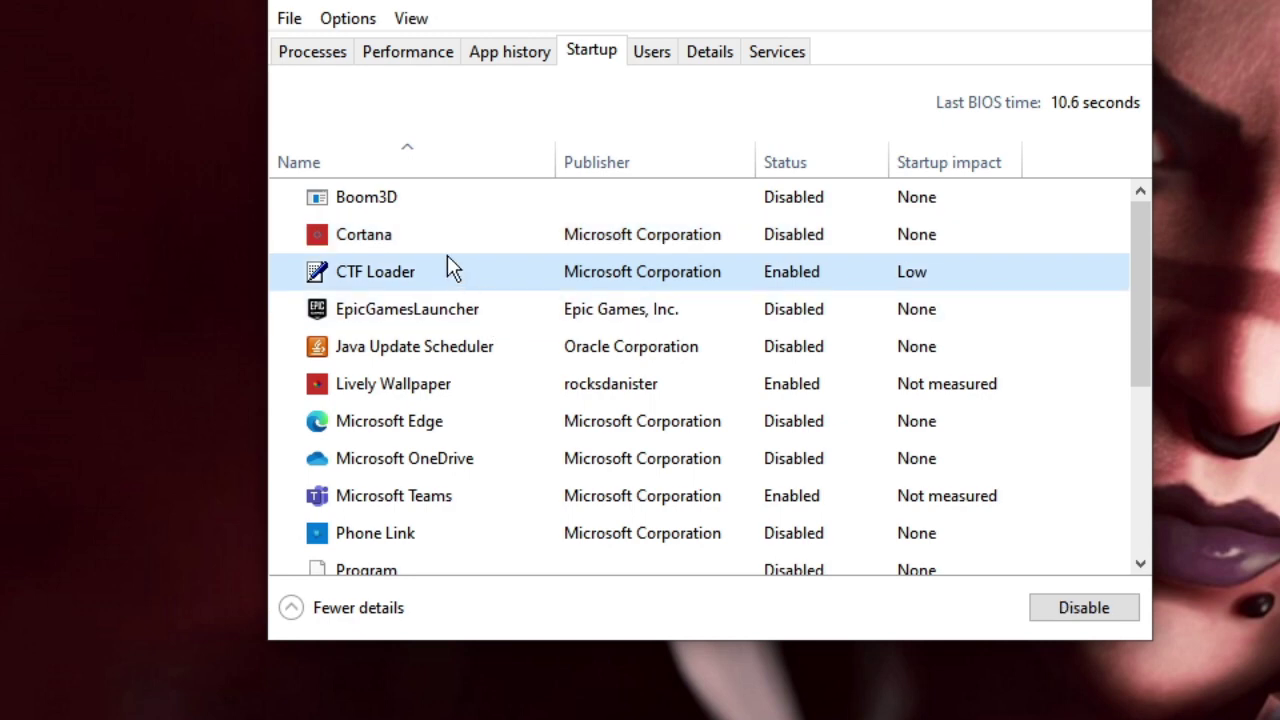
click(424, 311)
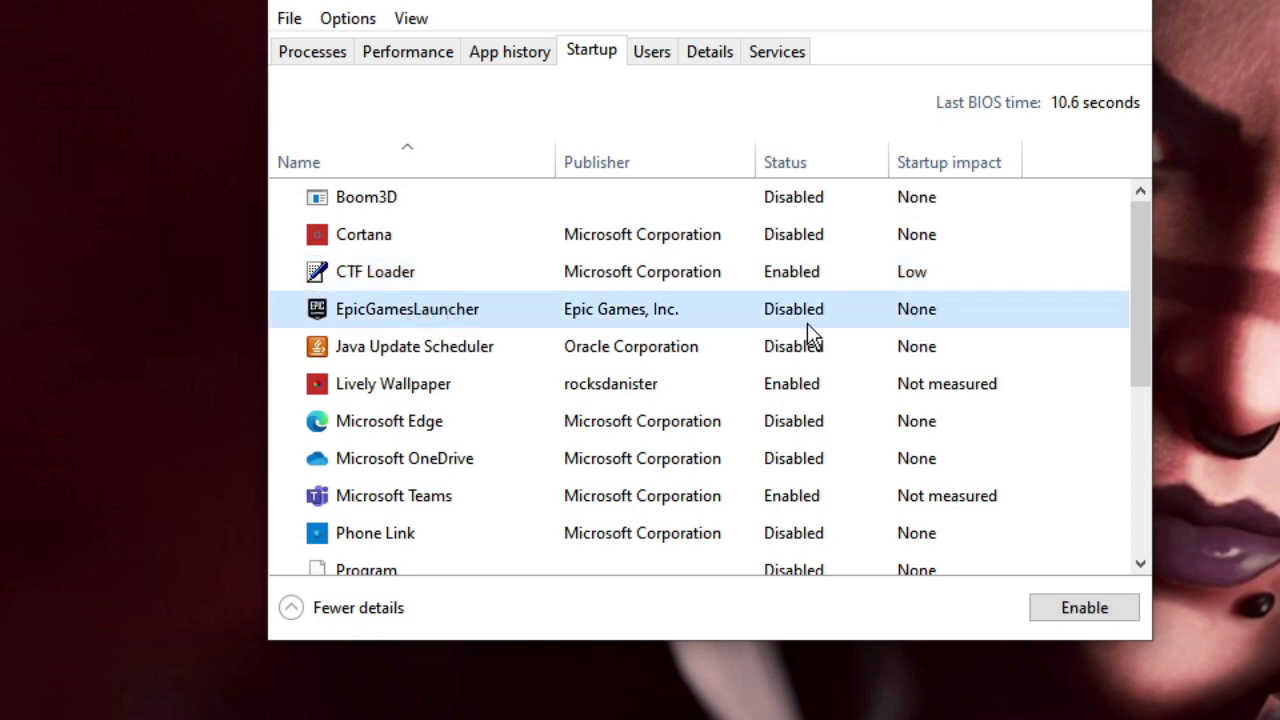
click(523, 385)
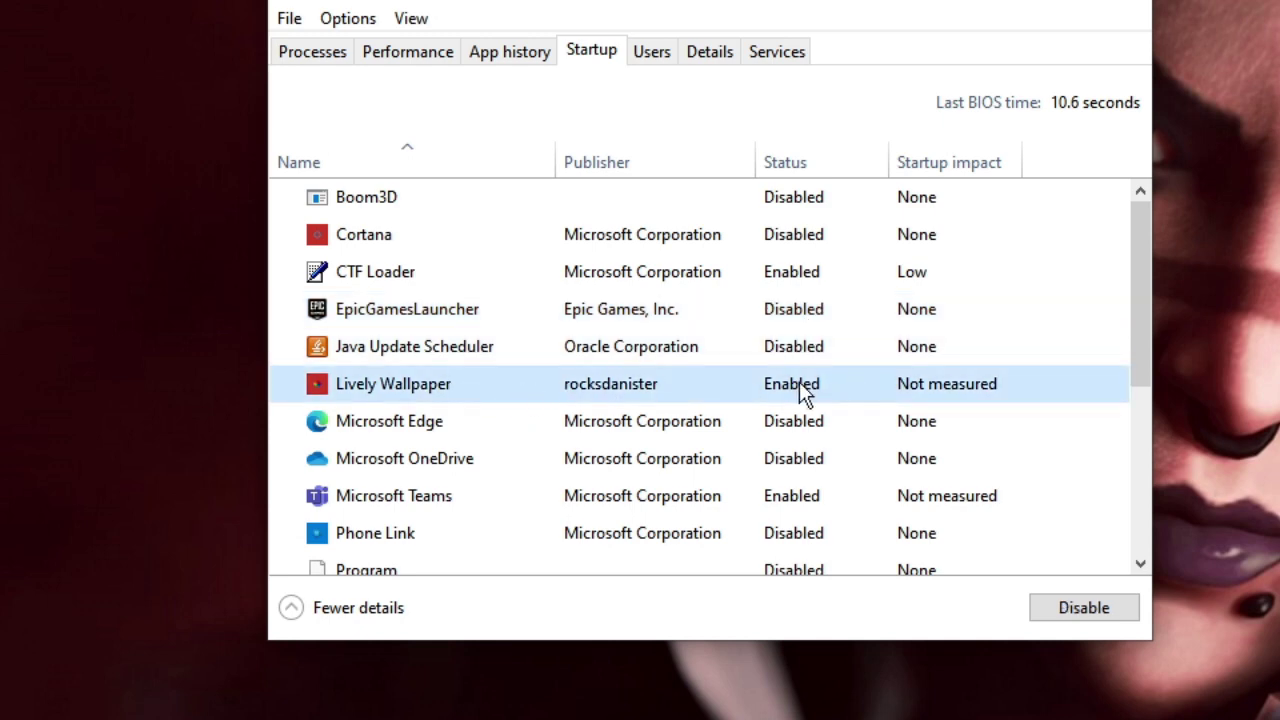
click(1058, 605)
click(466, 510)
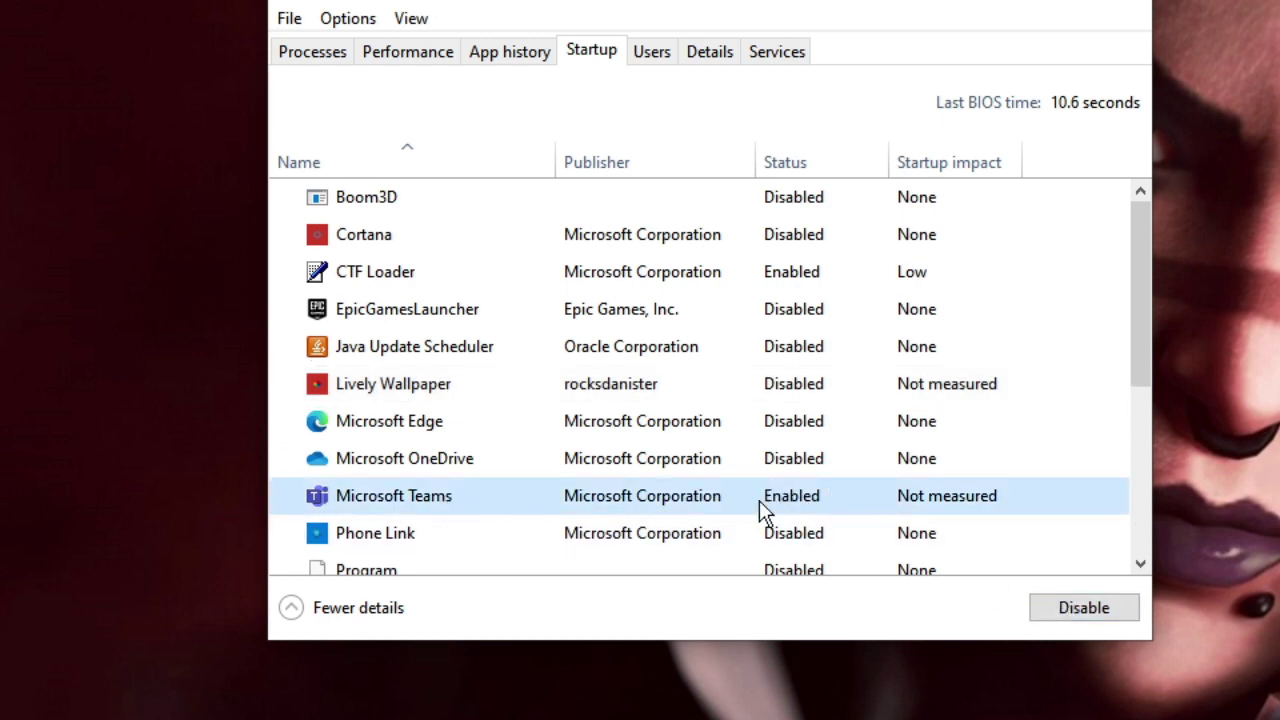
click(1095, 611)
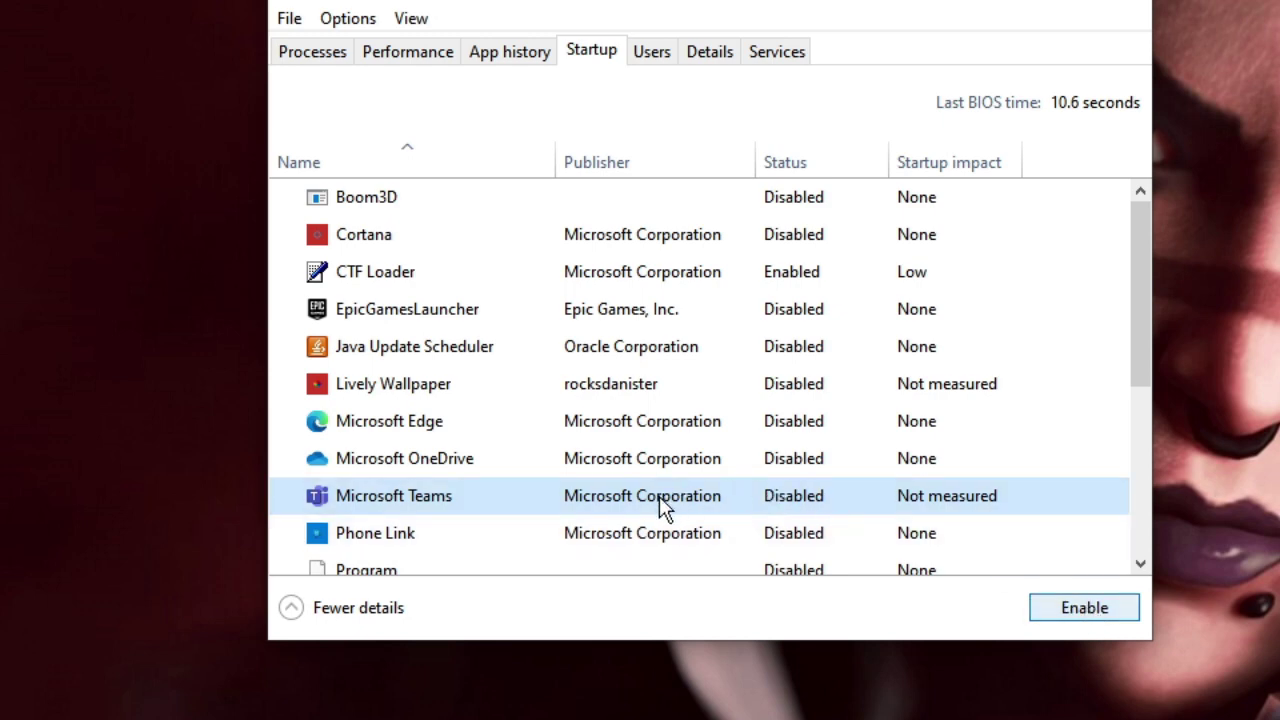
Step: Disable Steam in the list of startup apps
click(455, 451)
scroll(452, 452, down, 1)
scroll(452, 452, down, 3)
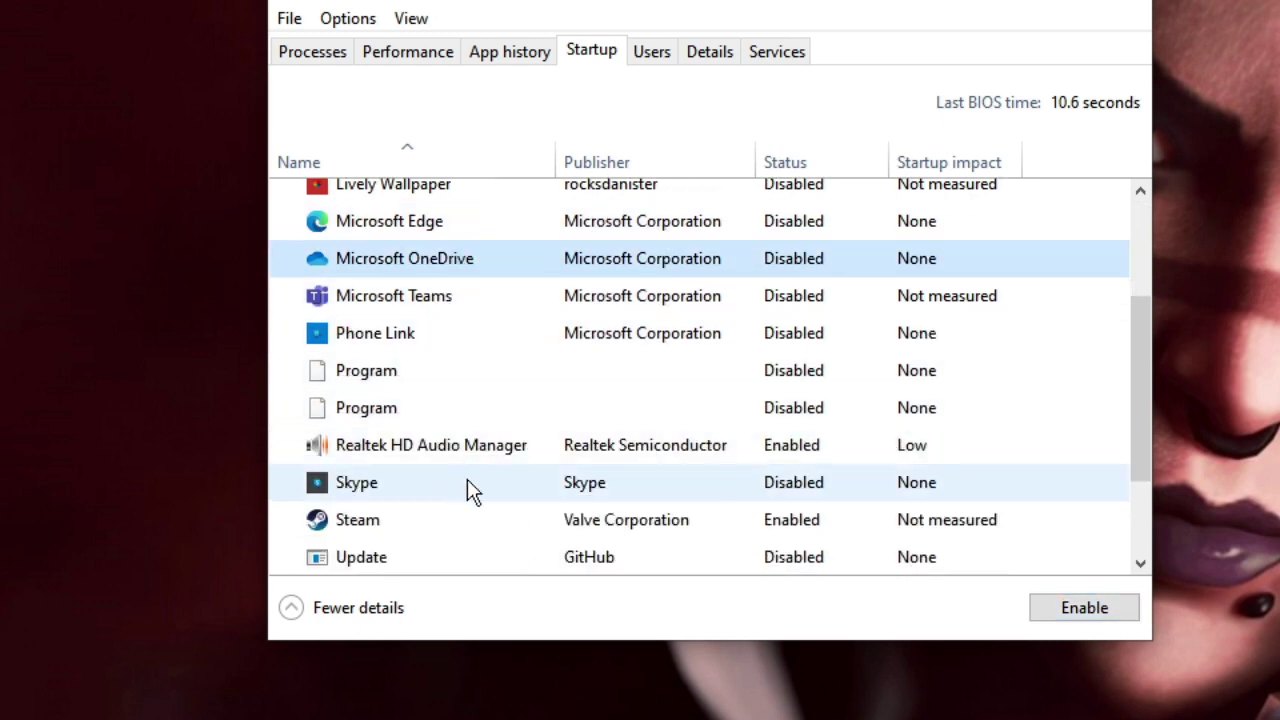
click(405, 537)
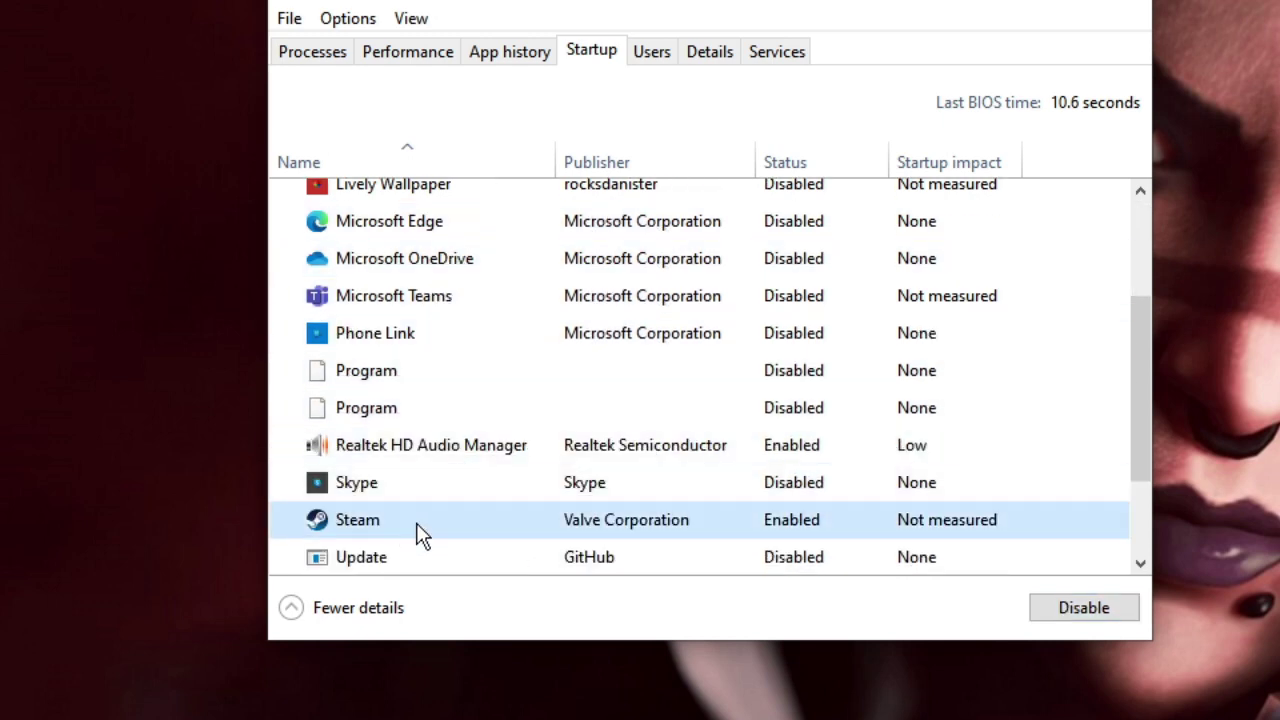
click(1074, 607)
Step: Check the Vgtray startup entry and close Task Manager
scroll(422, 540, down, 2)
click(398, 493)
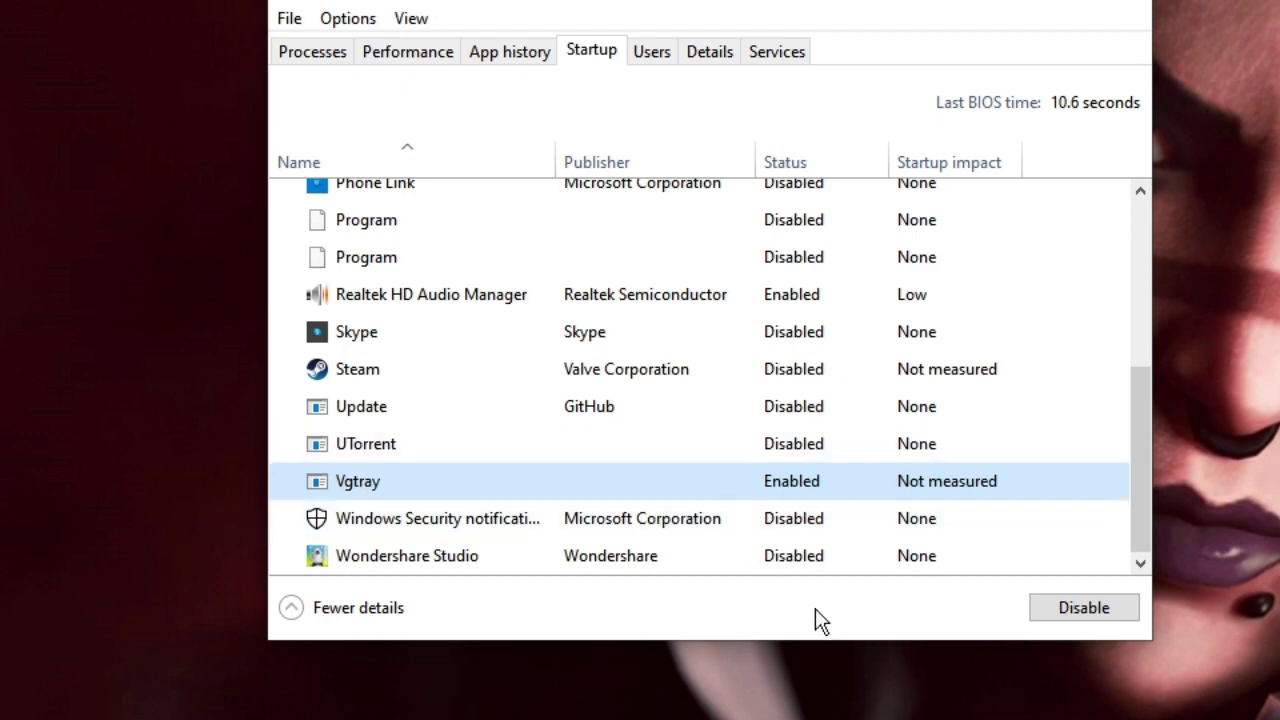
click(1126, 4)
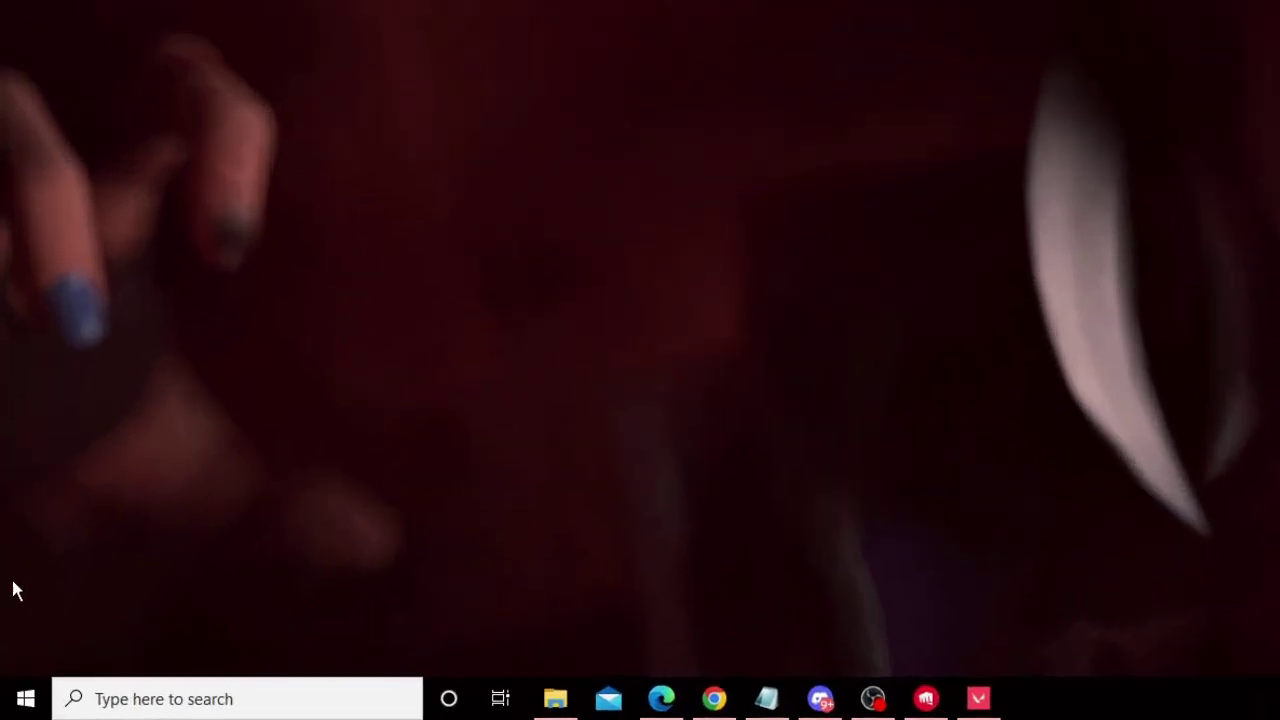
Step: Open Device Manager and select AMD Radeon(TM) Graphics under the display adapters
right_click(27, 702)
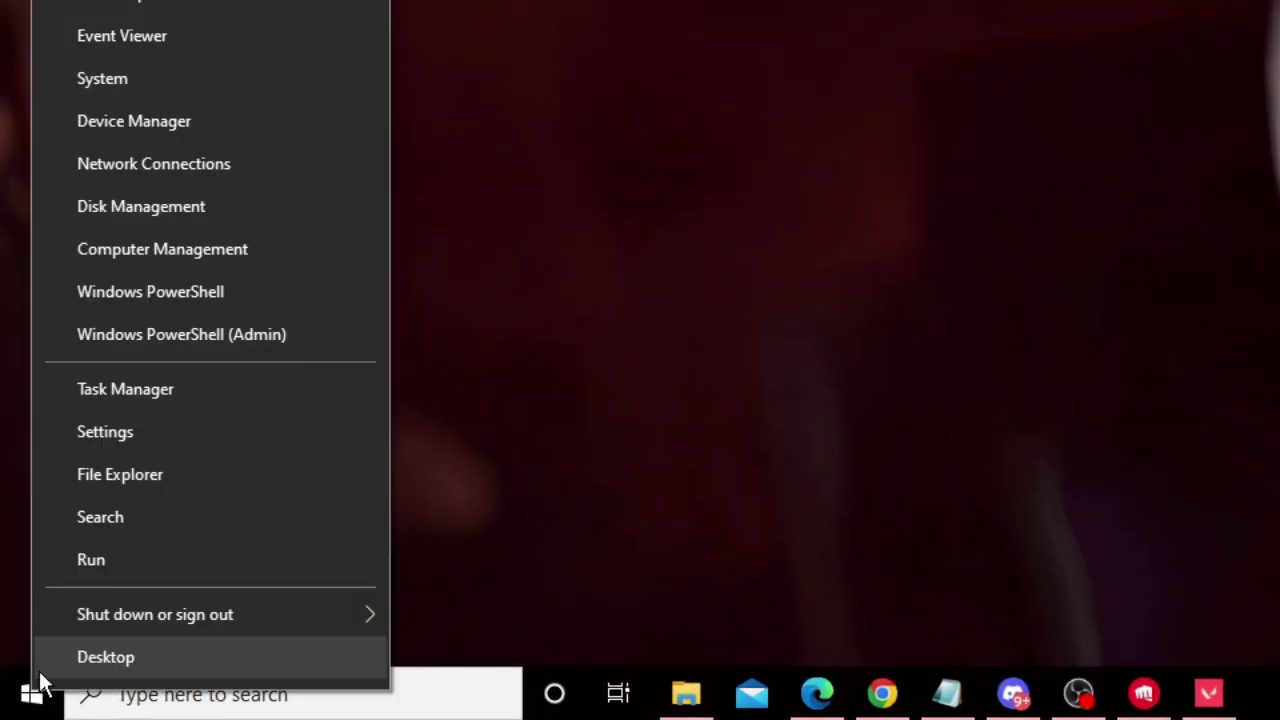
click(170, 119)
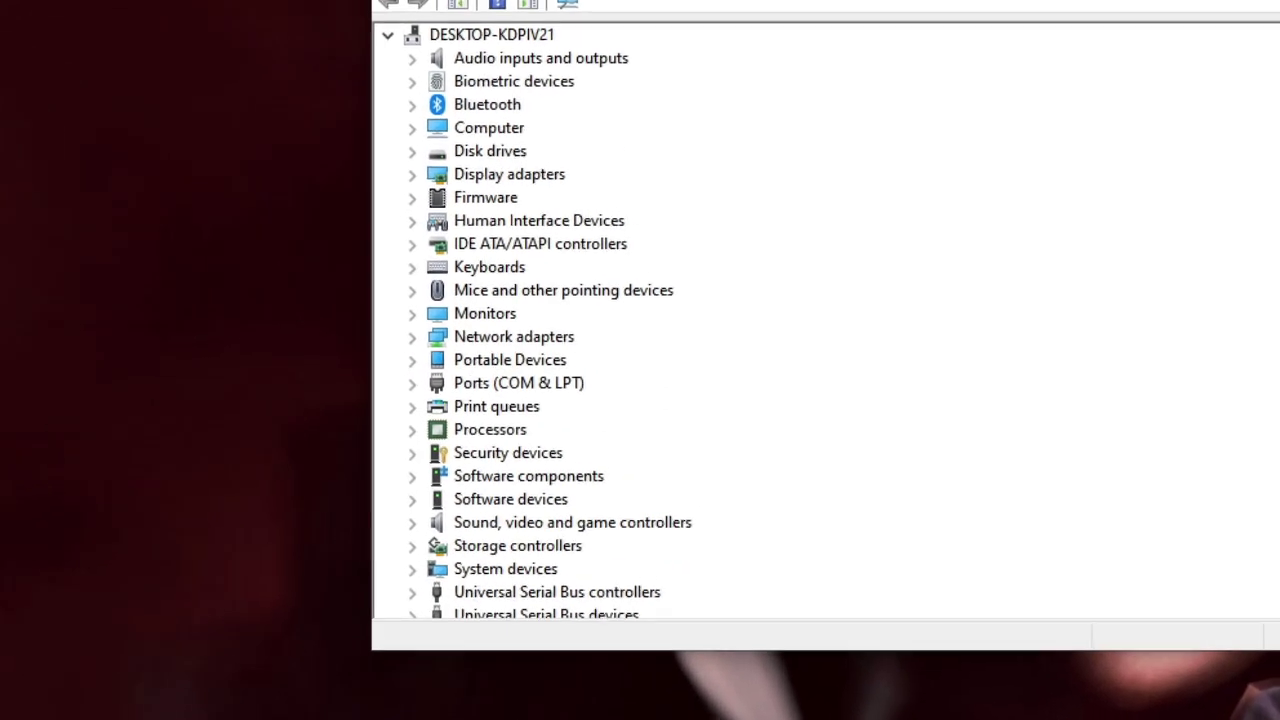
click(593, 221)
double_click(549, 172)
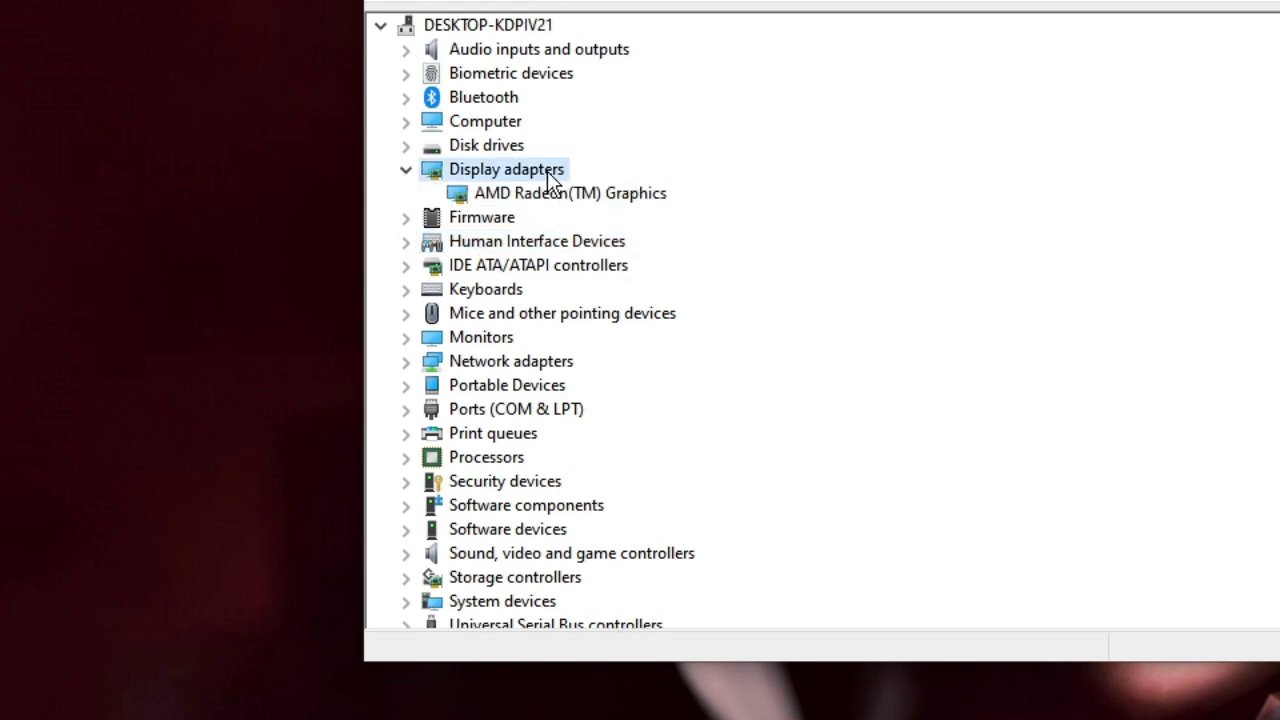
click(558, 198)
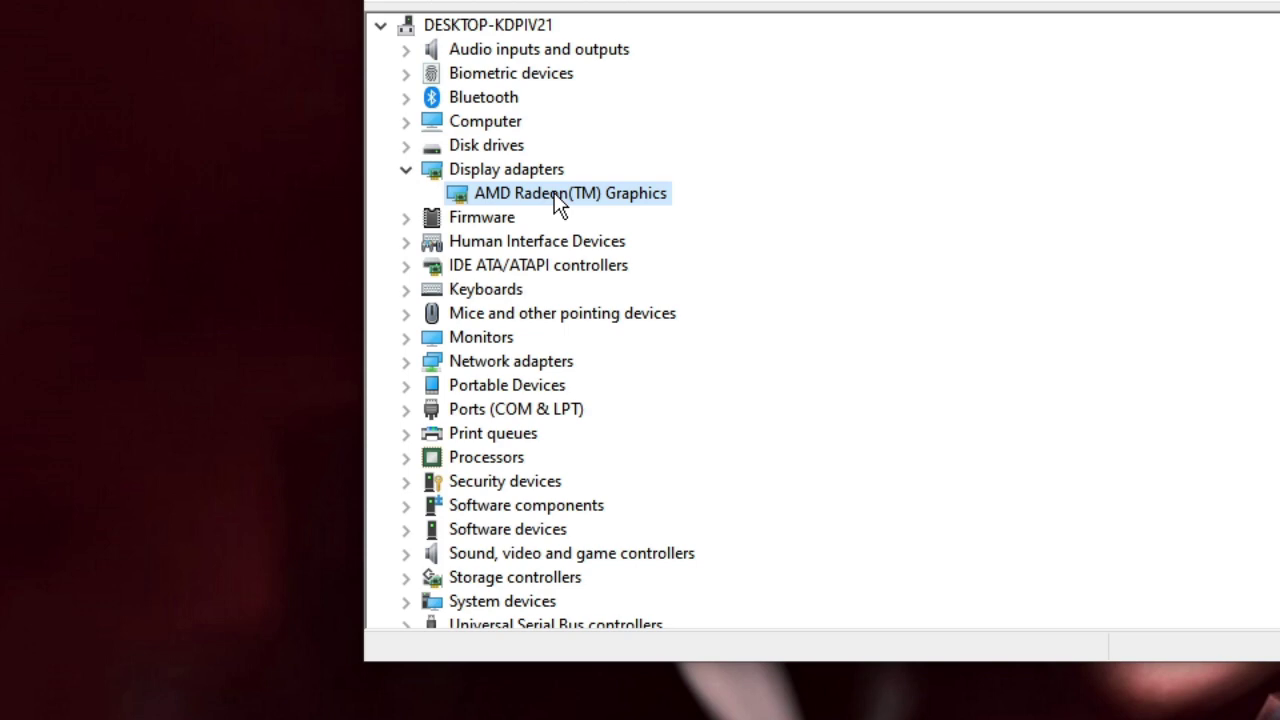
Step: Update the AMD Radeon(TM) Graphics driver with the automatic driver search, and close Device Manager
right_click(595, 188)
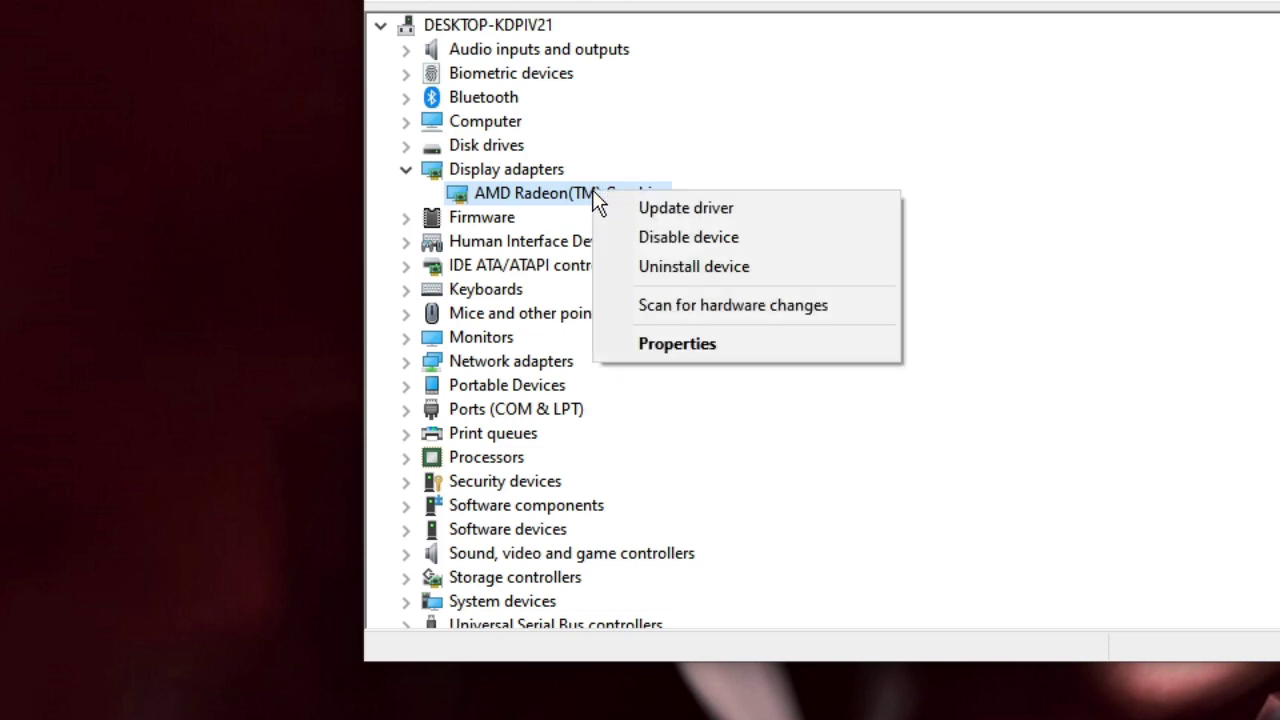
click(690, 211)
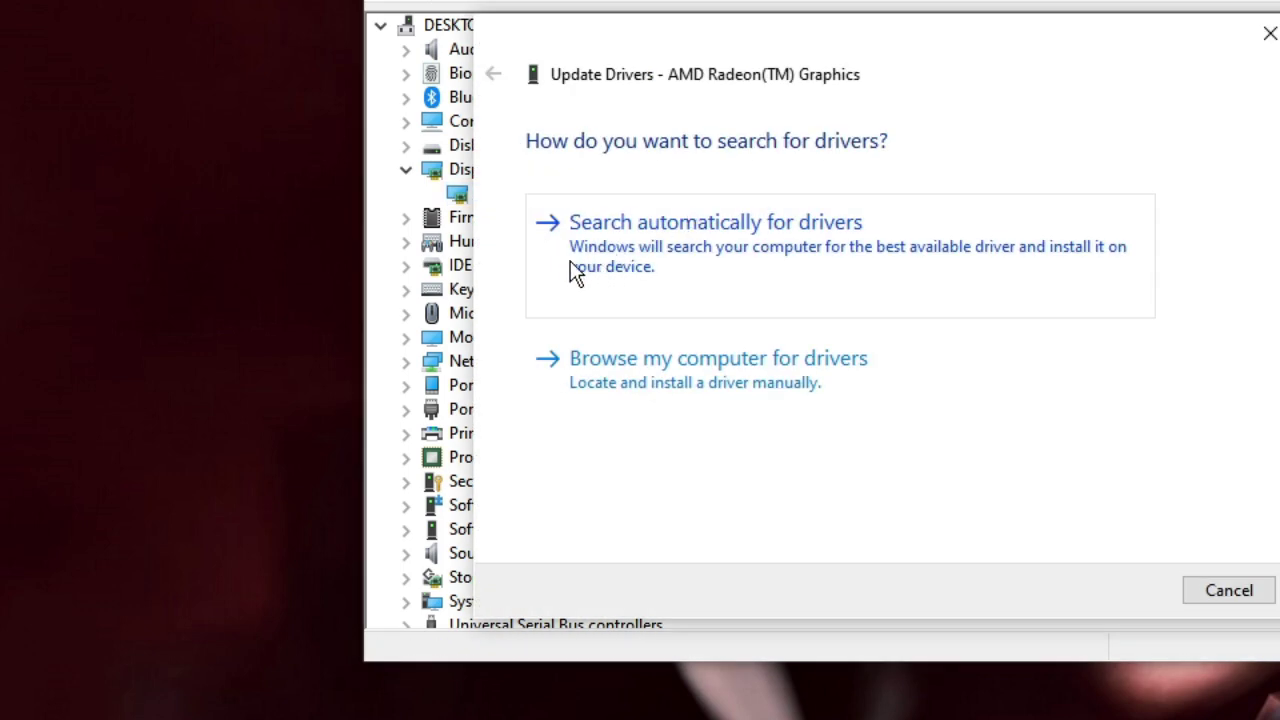
click(860, 257)
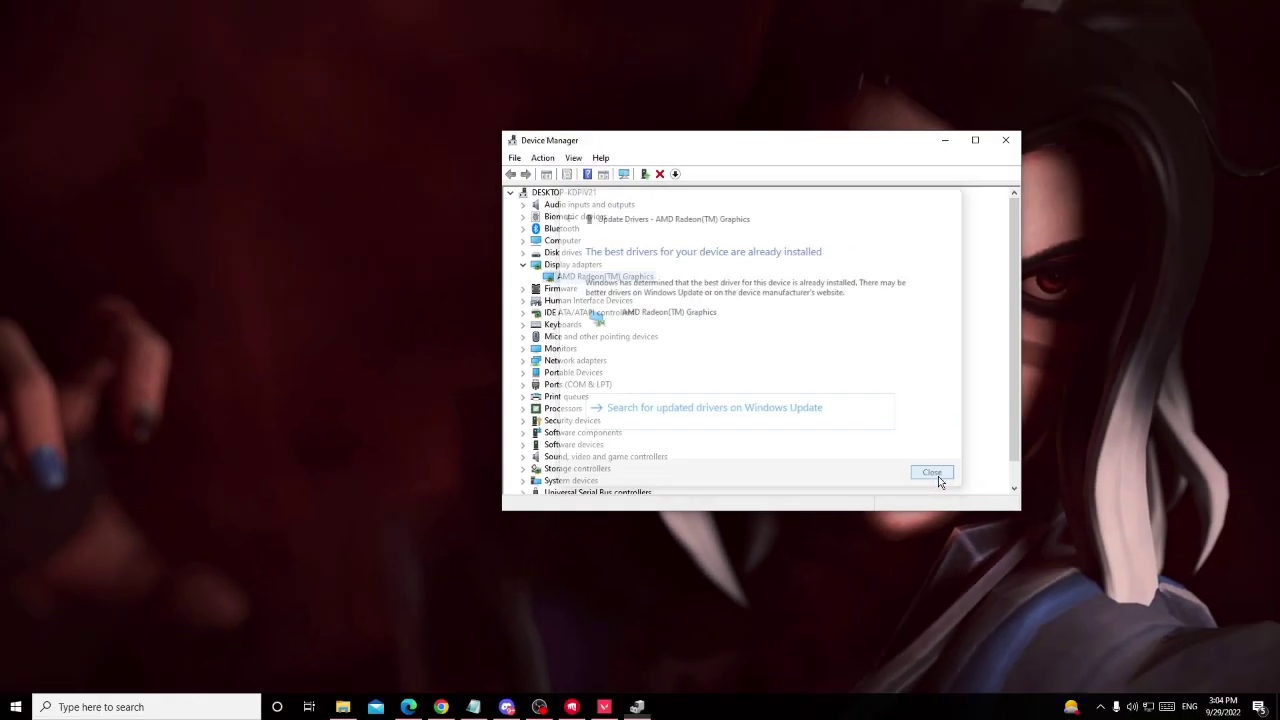
click(1231, 590)
click(1004, 141)
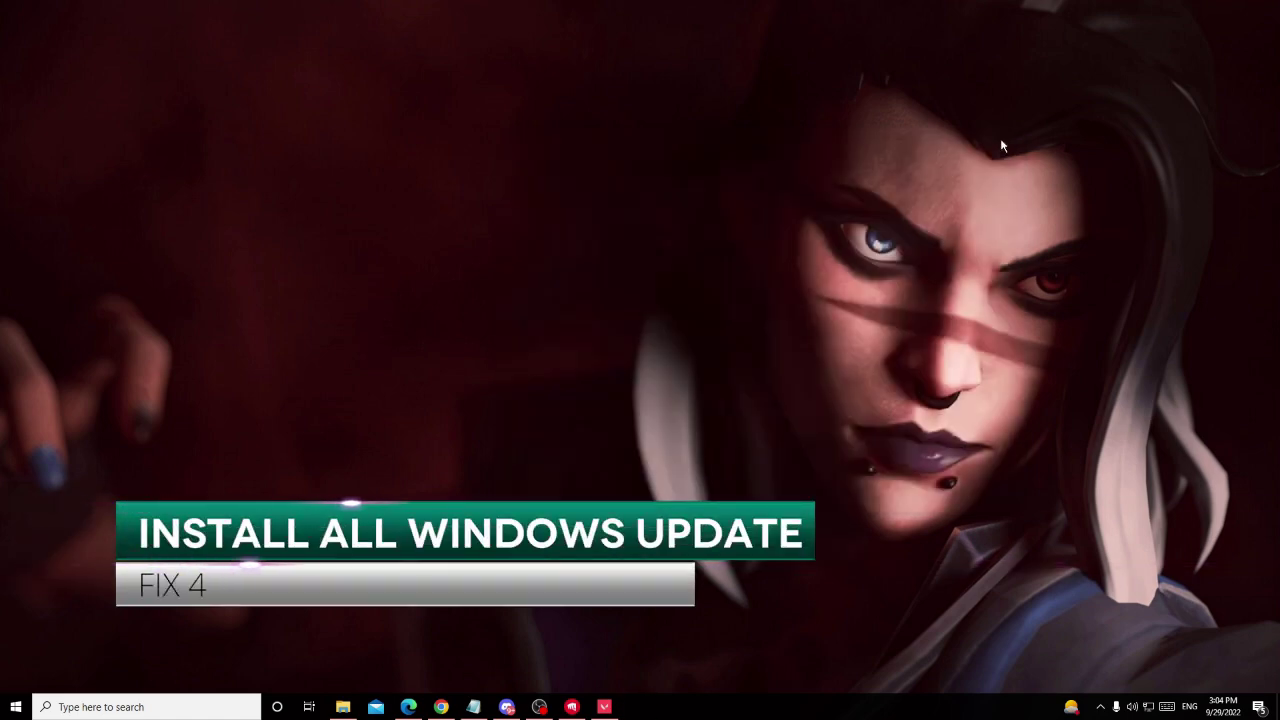
Step: Search Windows for "update" and open the Windows Update settings
click(194, 707)
text(update)
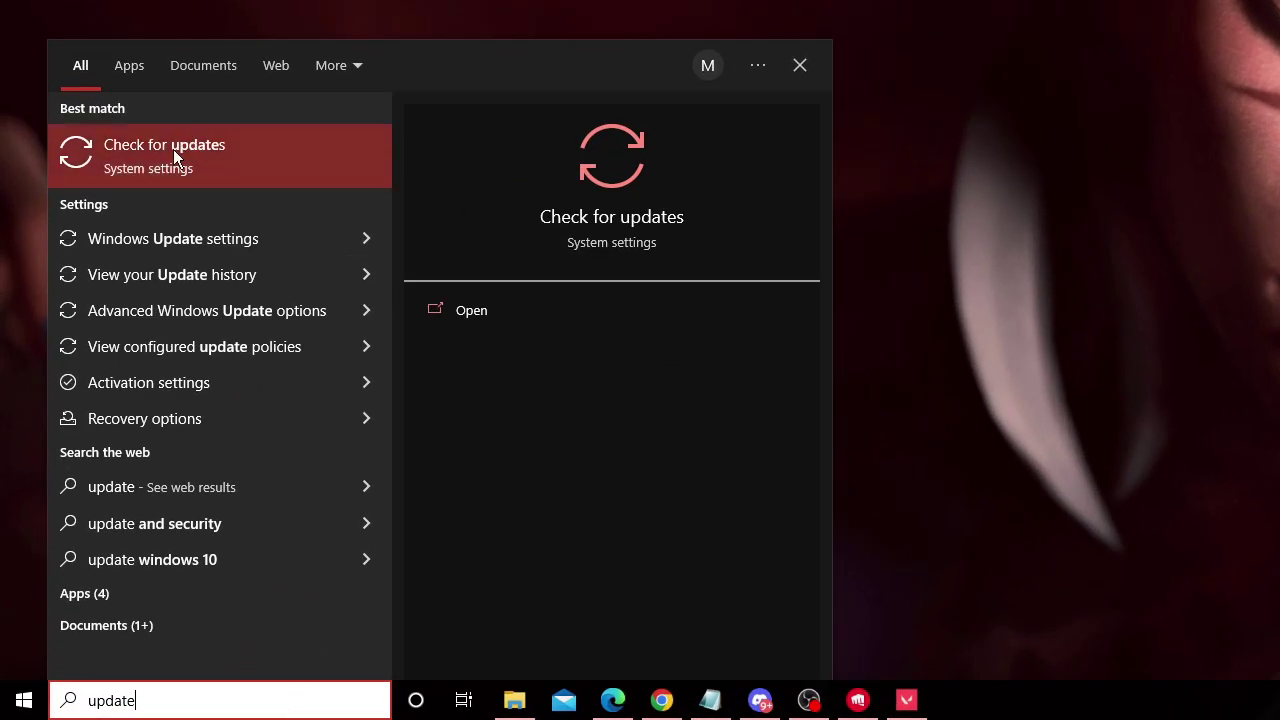
click(144, 246)
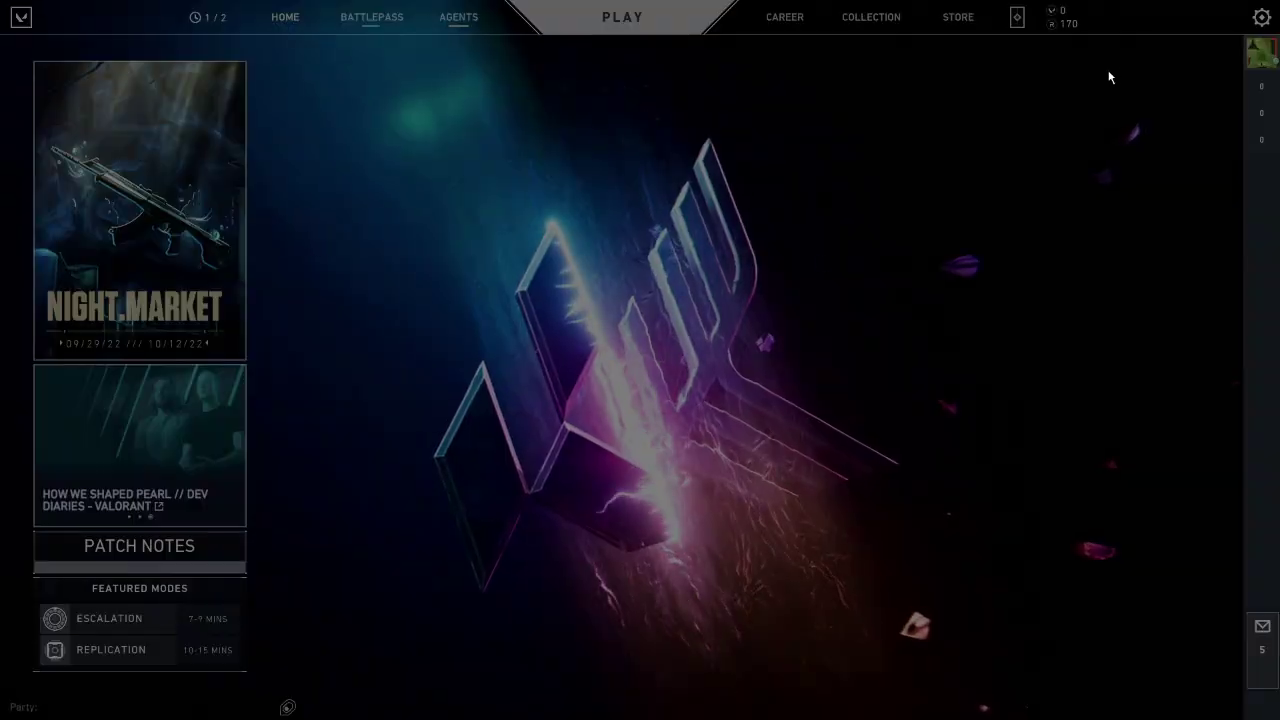
Step: Open the settings in VALORANT and review the general, video and graphics quality options
click(1261, 22)
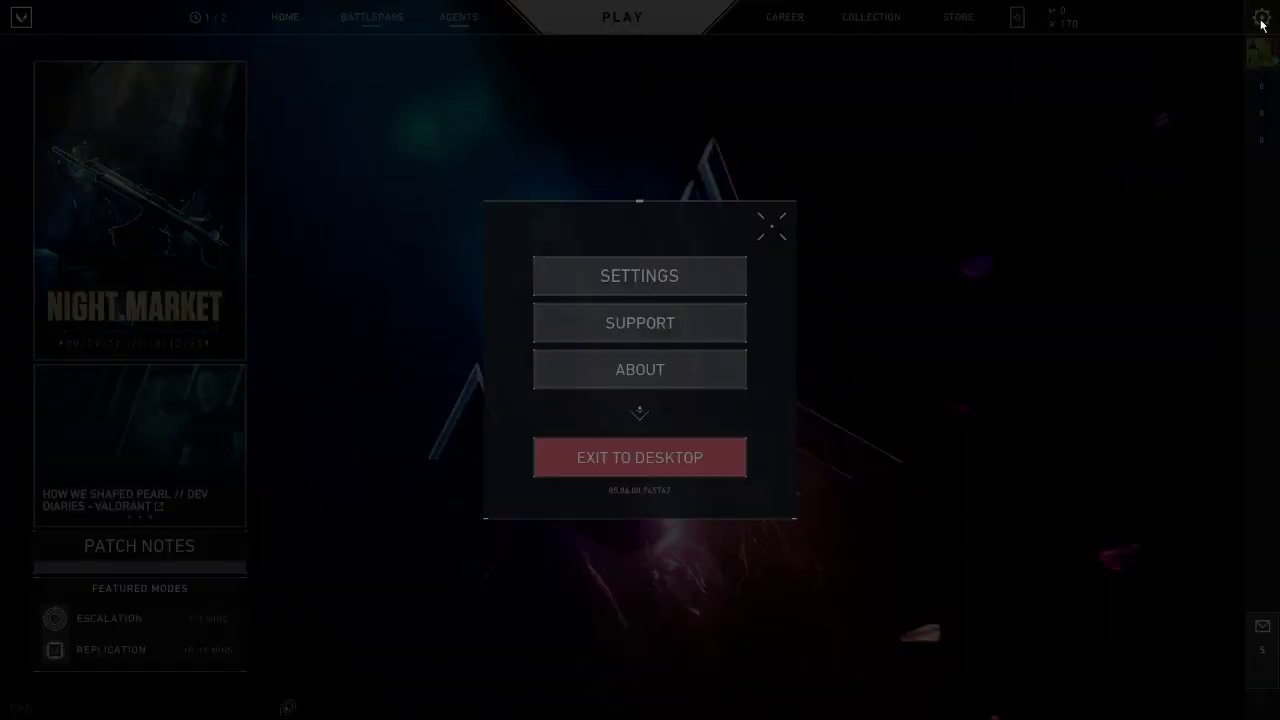
click(686, 277)
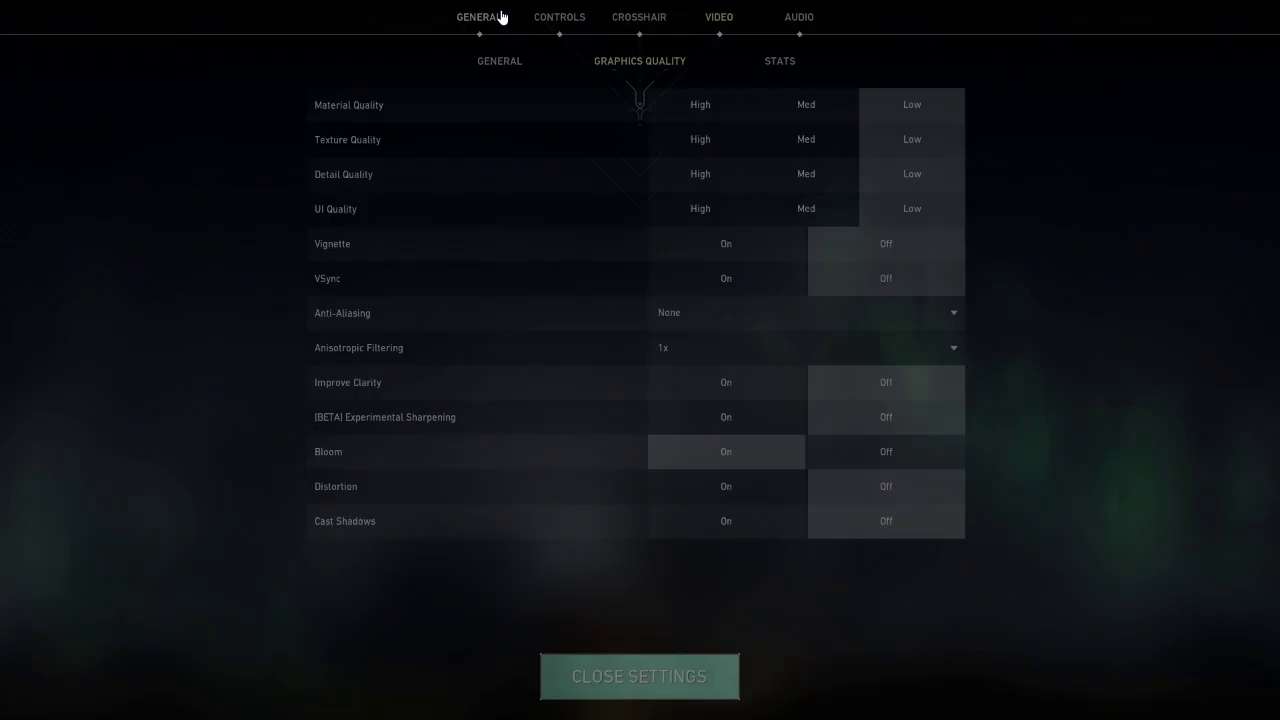
click(497, 20)
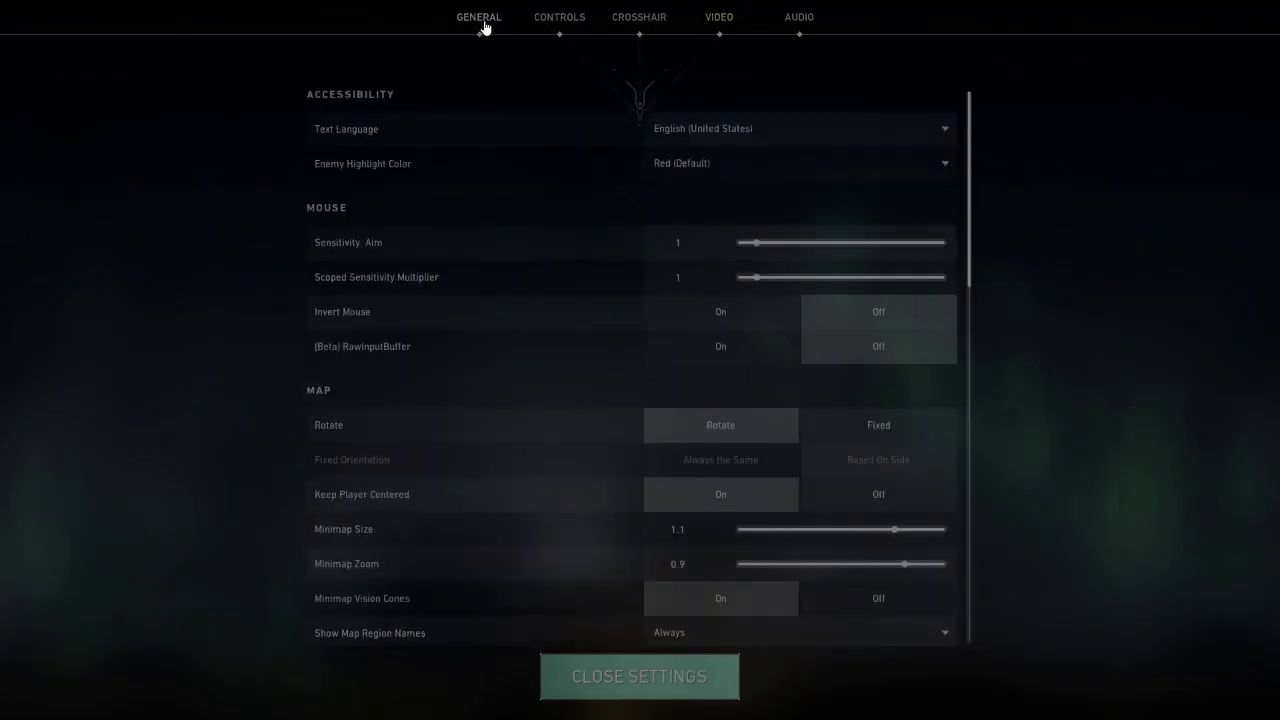
click(719, 20)
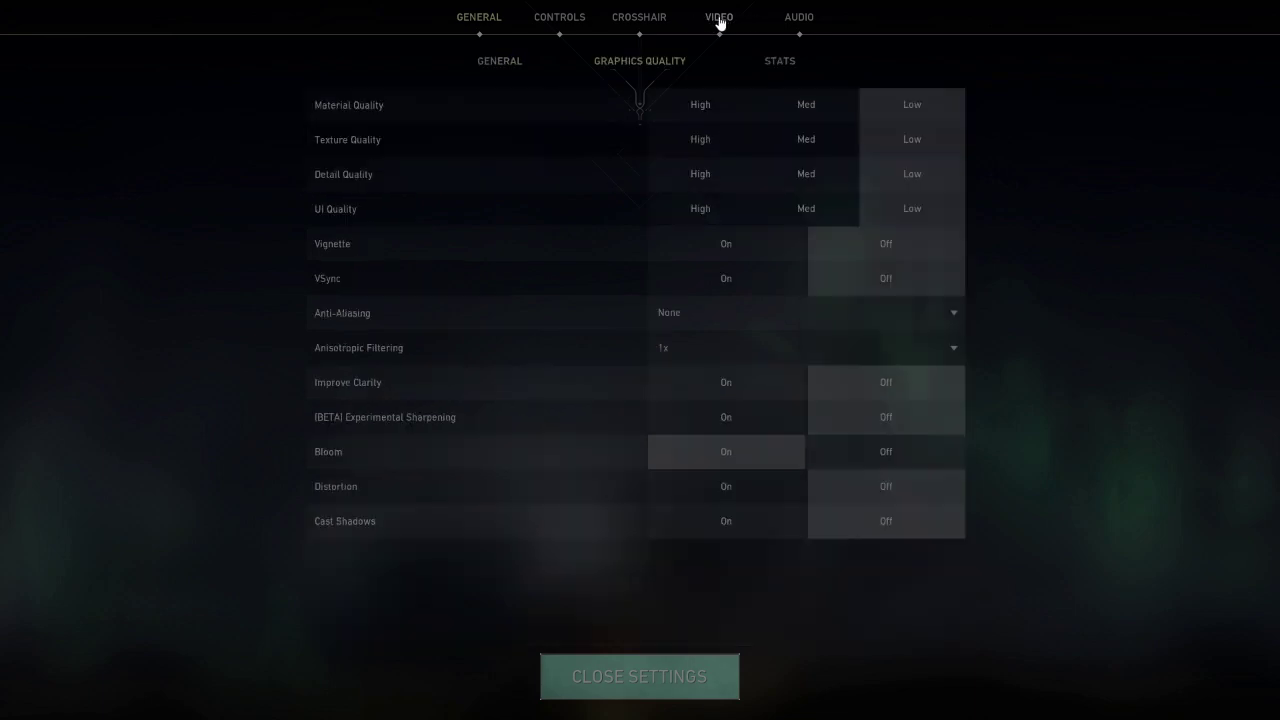
click(515, 64)
click(651, 68)
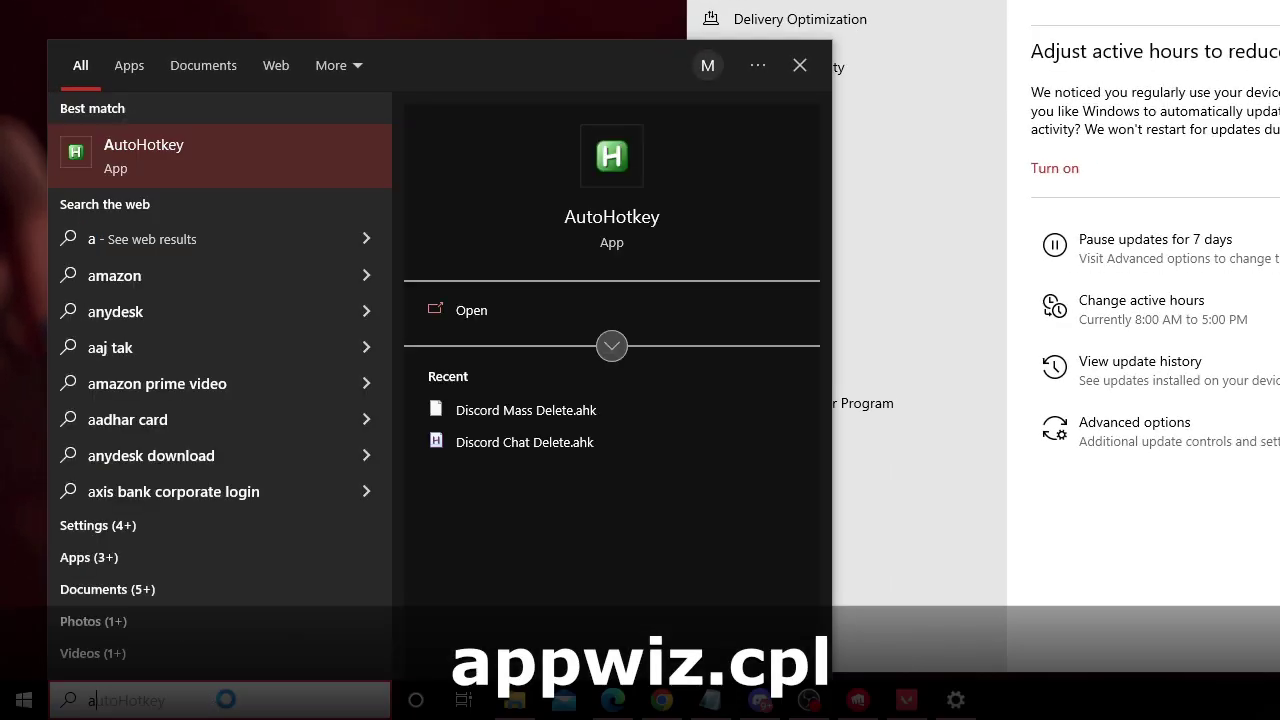
Step: Search Windows for "appwiz.cpl" and open the matching Control Panel item
text(ppwiz)
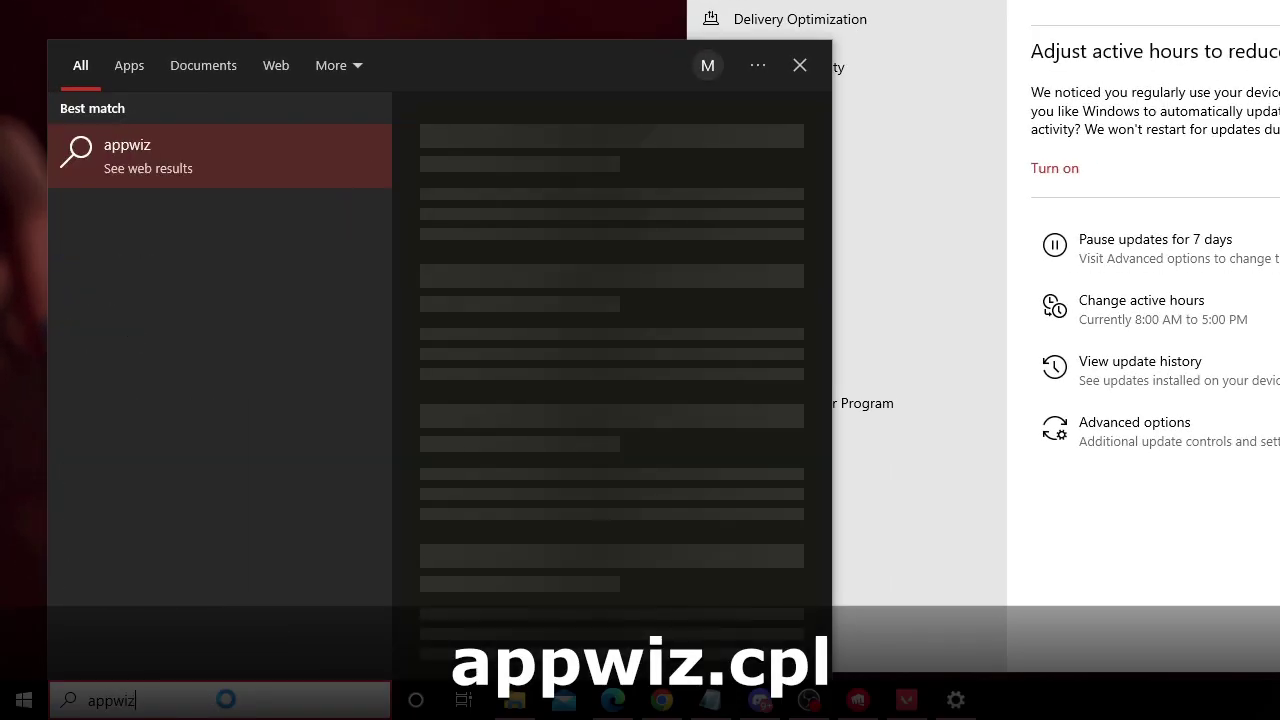
text(.cpl)
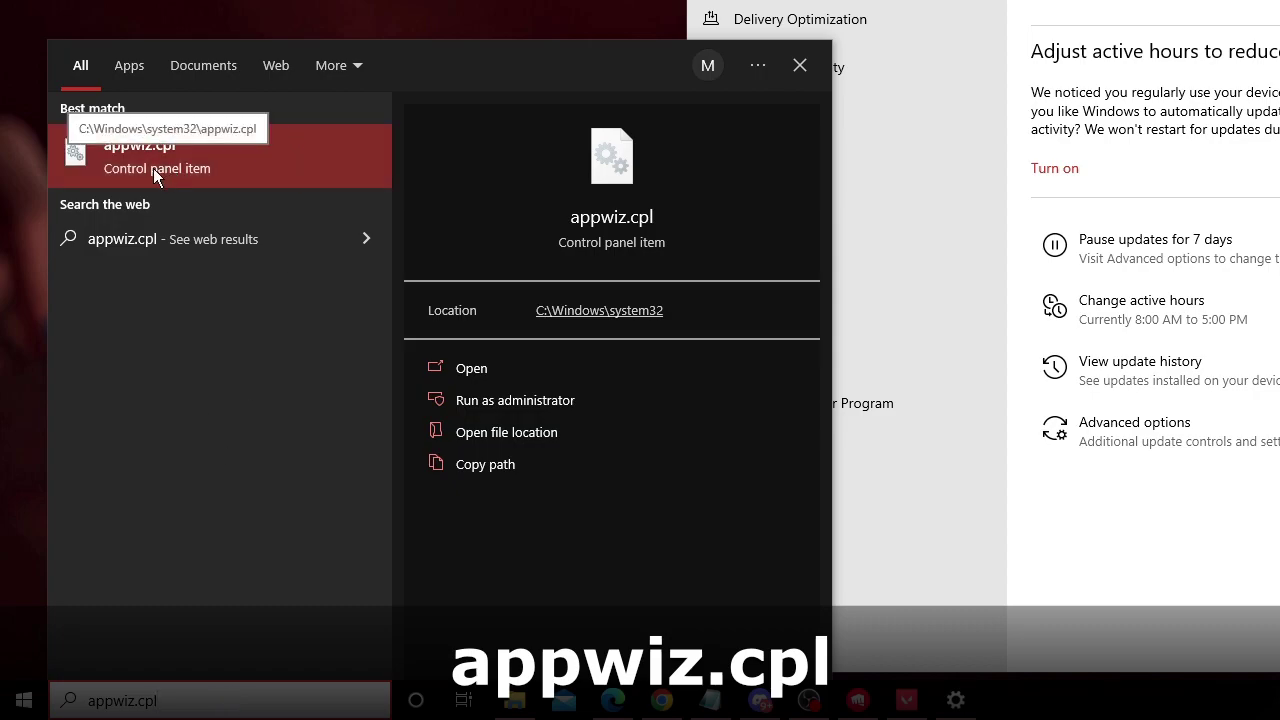
click(185, 158)
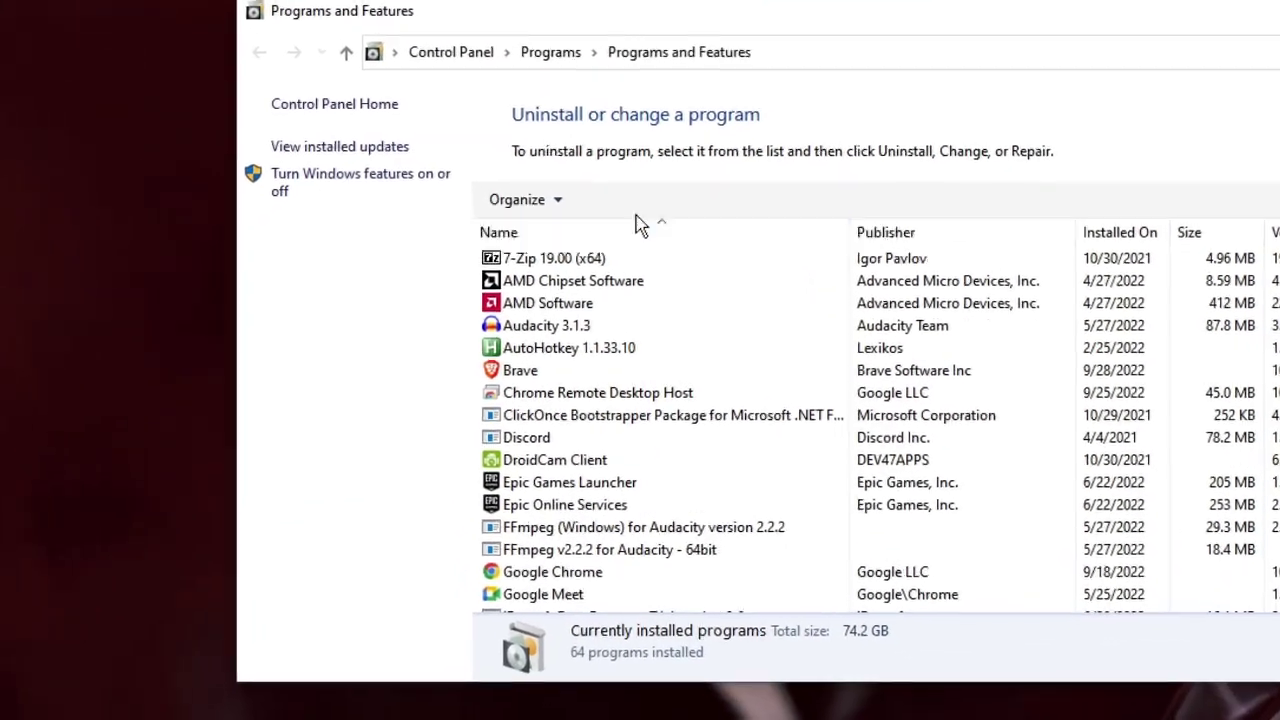
Step: Find VALORANT among the installed programs and bring up its uninstall option, dismissing it without uninstalling
click(613, 301)
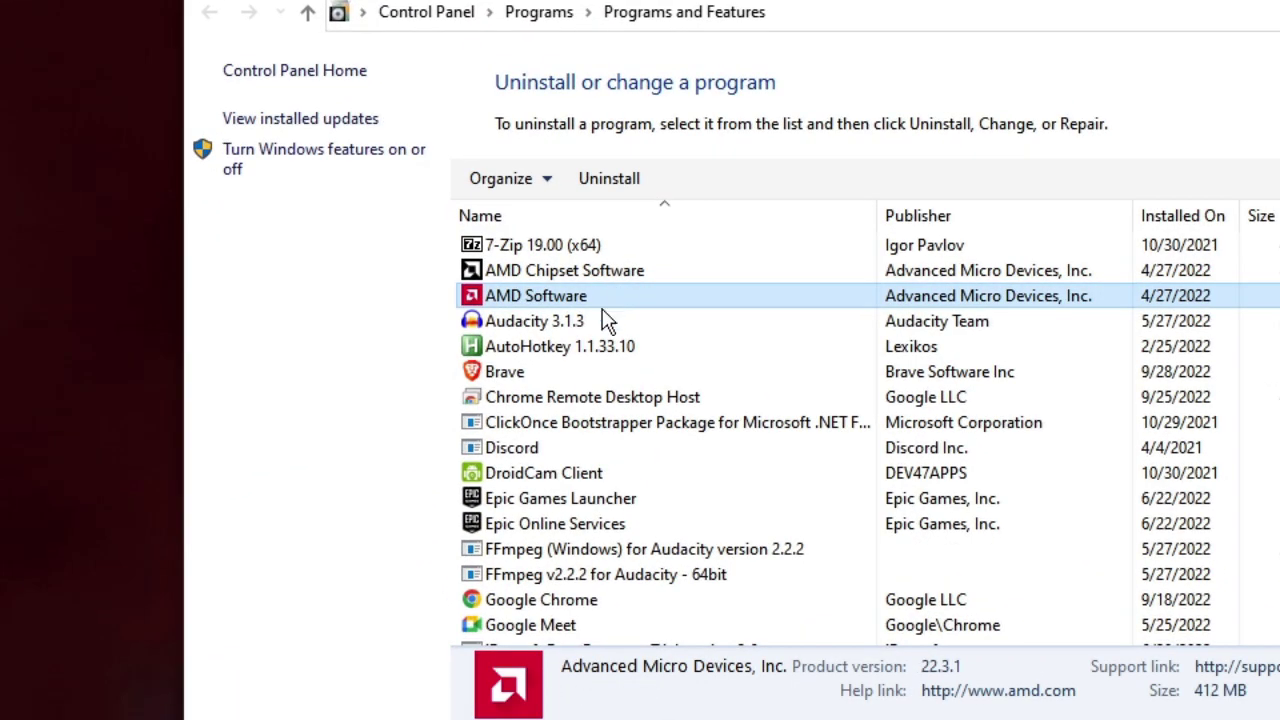
click(605, 321)
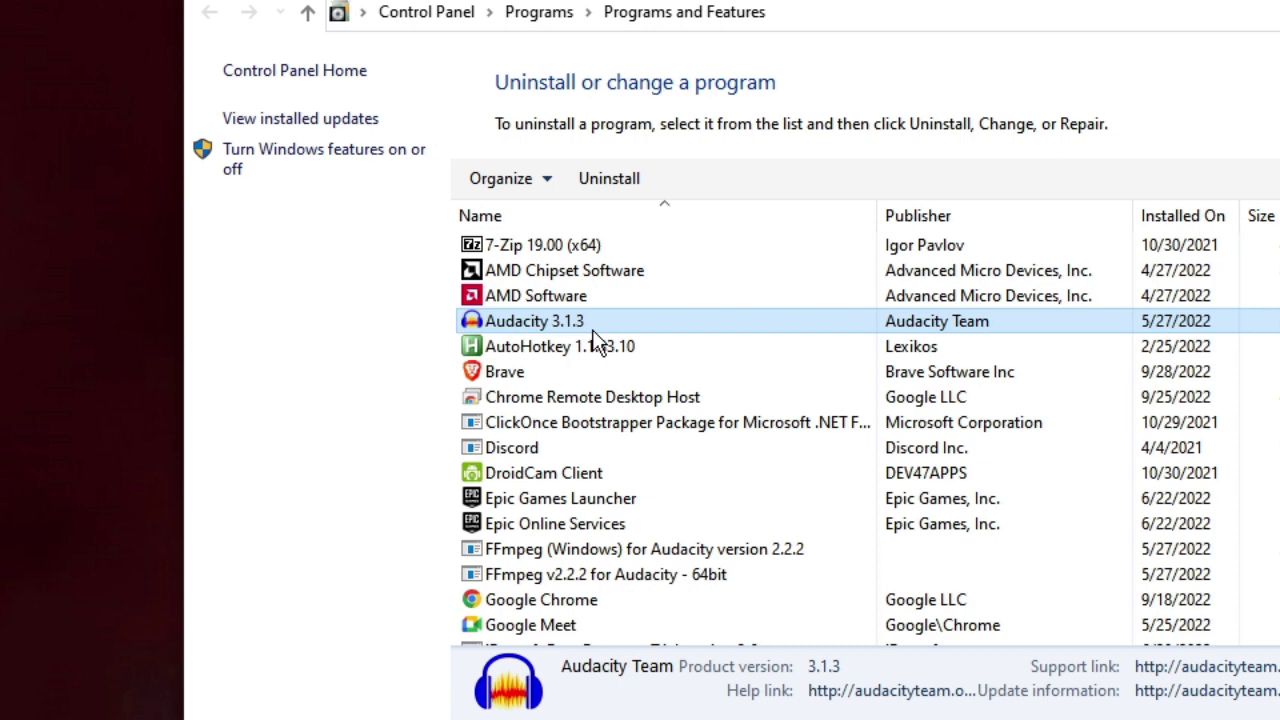
click(552, 368)
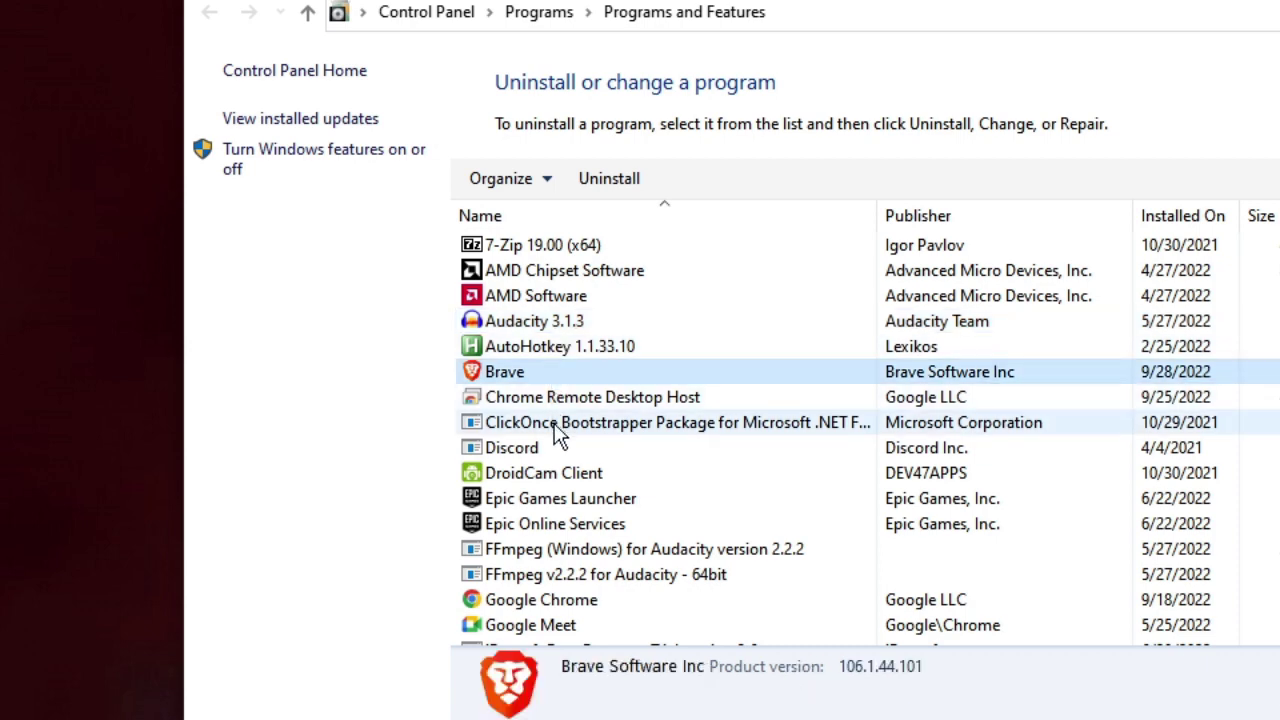
key(v)
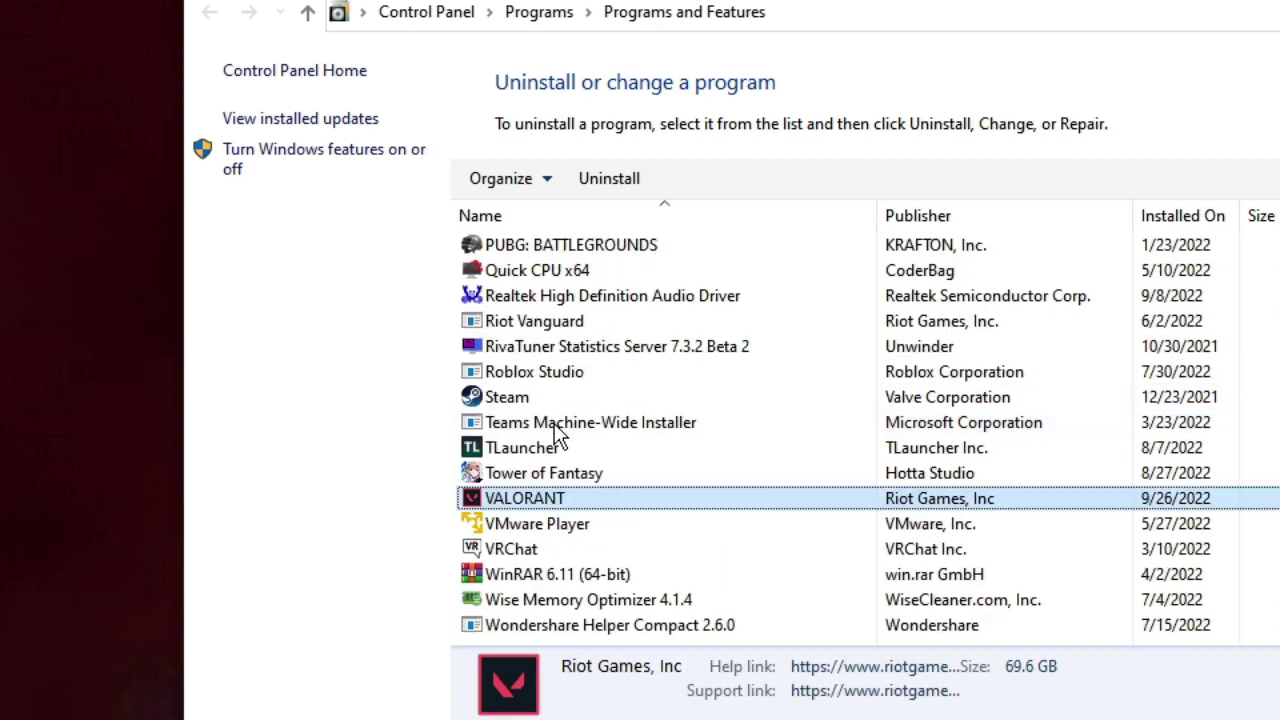
right_click(563, 497)
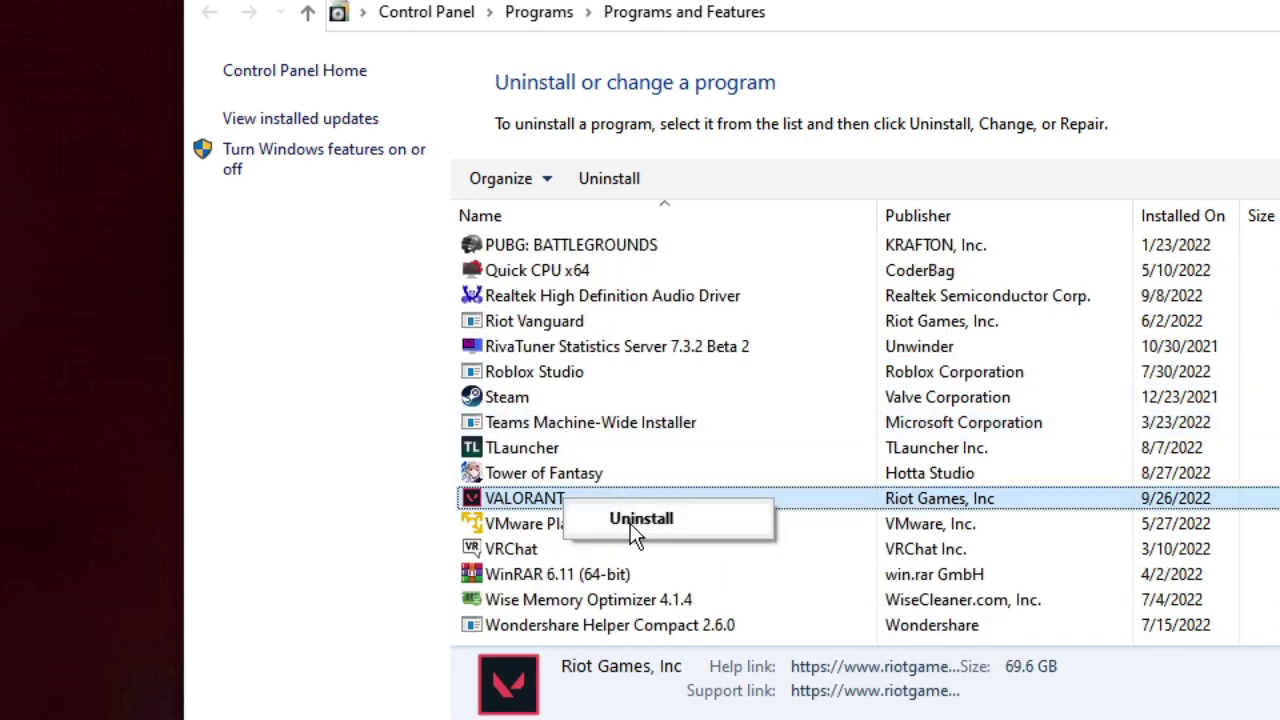
click(596, 426)
Step: Select Riot Vanguard in the installed programs and show its uninstall option, leaving the program installed
click(525, 323)
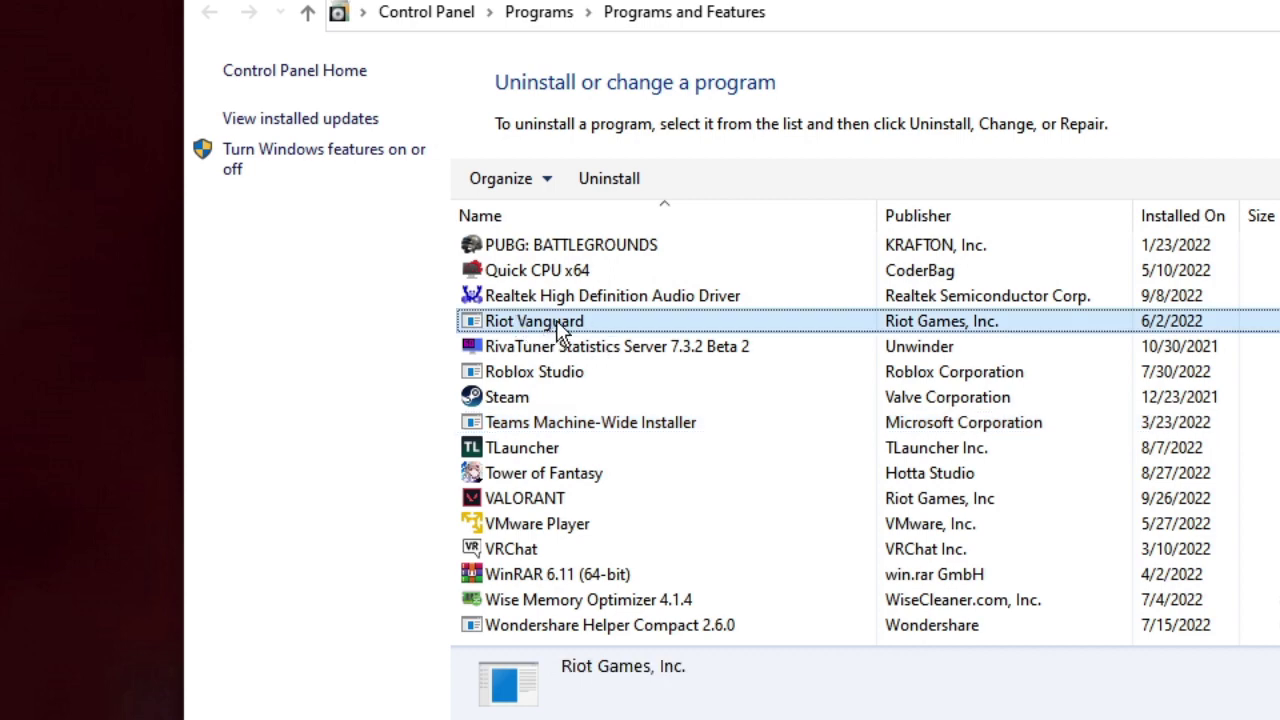
right_click(556, 324)
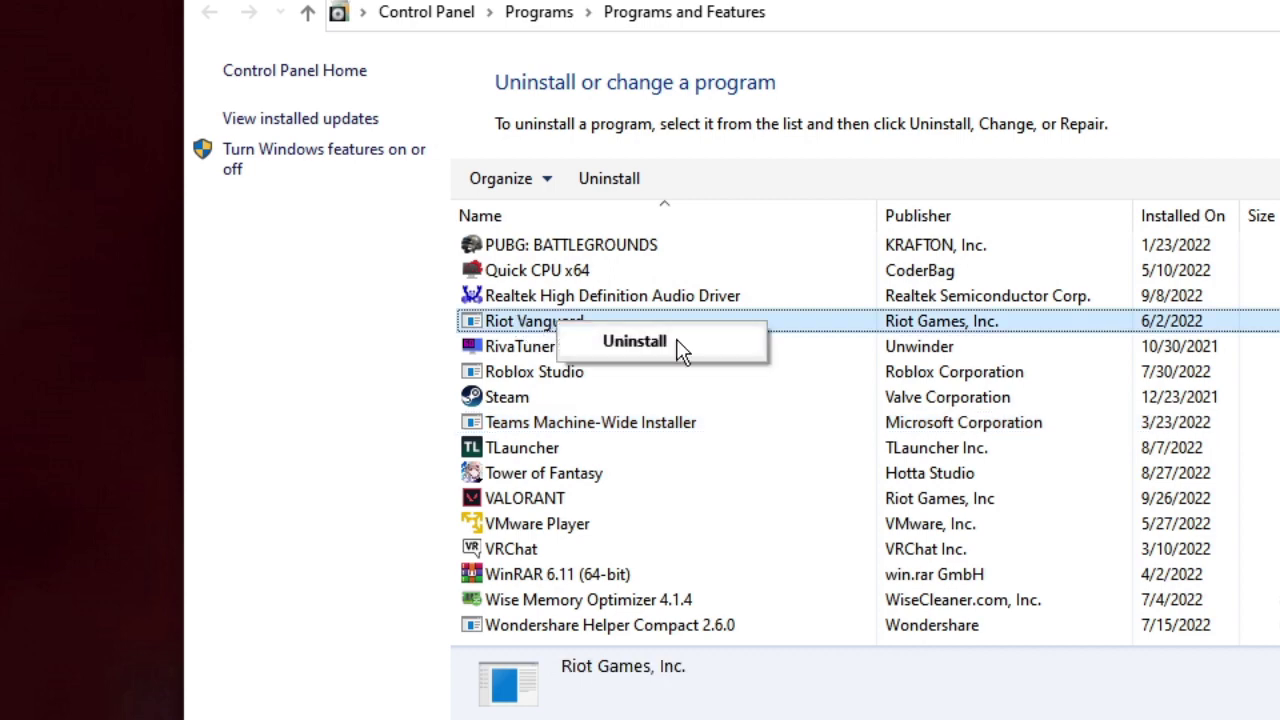
click(700, 450)
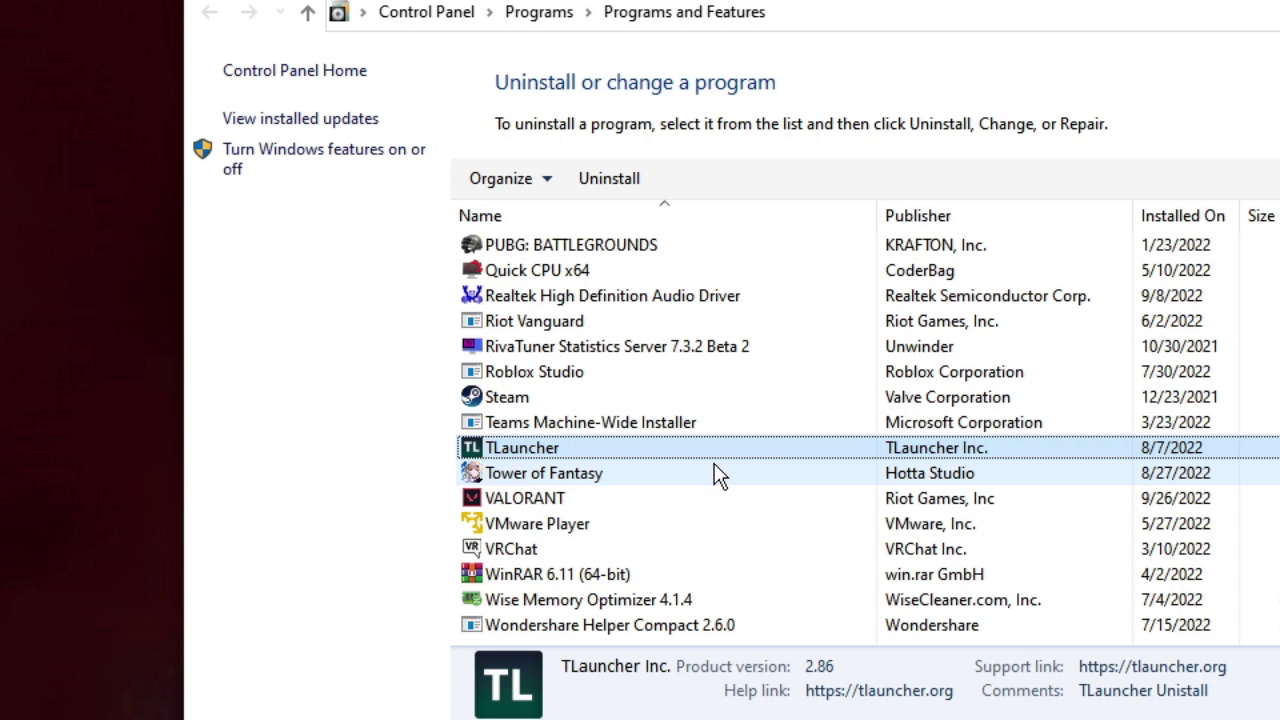